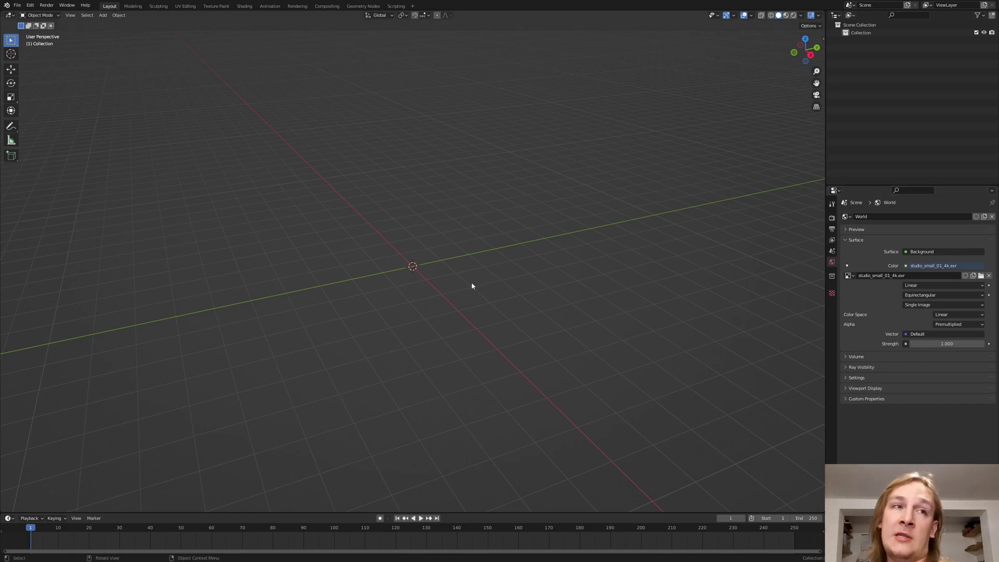
Add a plane mesh and an area light to the empty scene
key("shift+a")
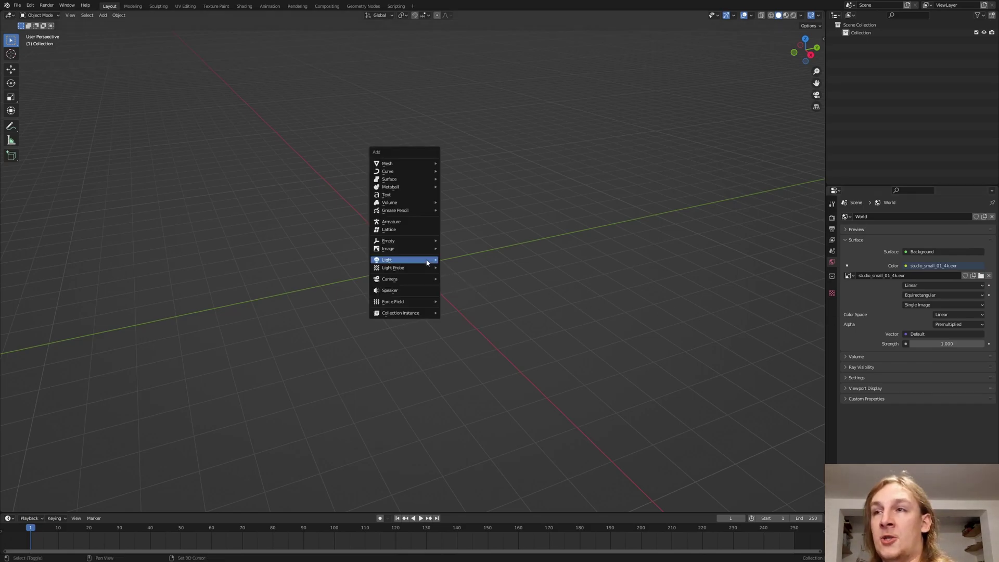
left_click(462, 165)
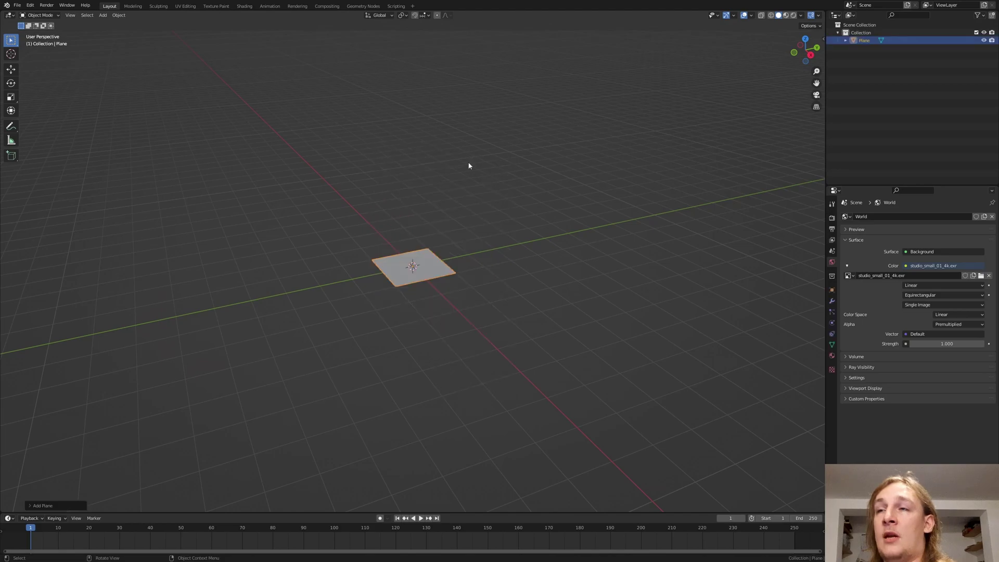
key("shift+a")
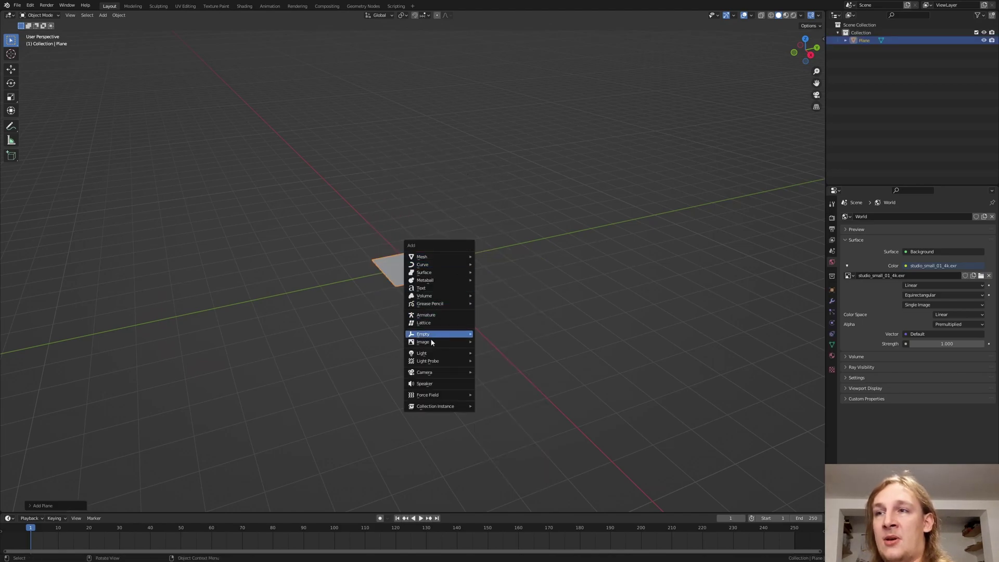
mouse_move(432, 354)
left_click(522, 373)
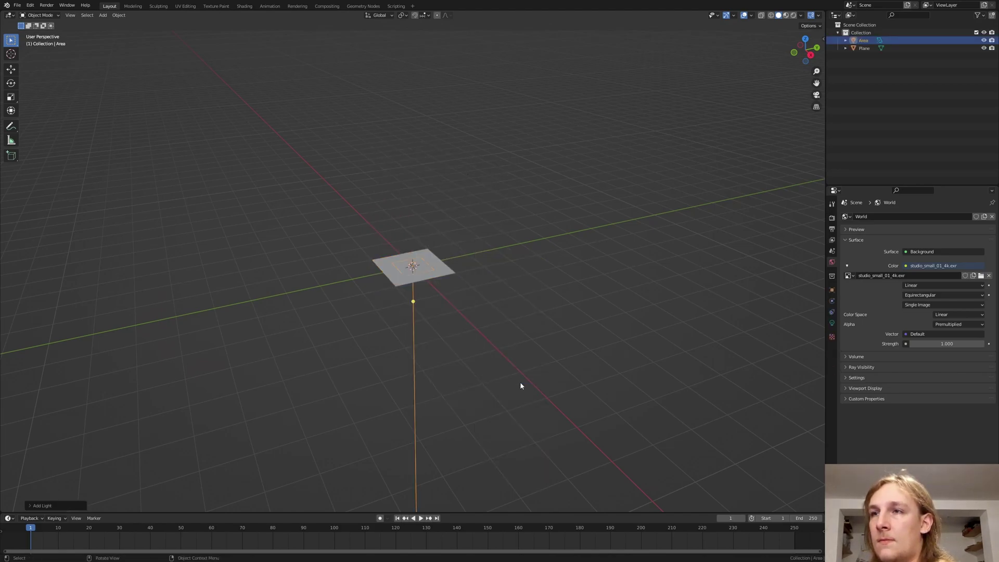
Raise the area light along Z above the plane and offset it diagonally towards positive X and Y in top view
key("g")
key("z")
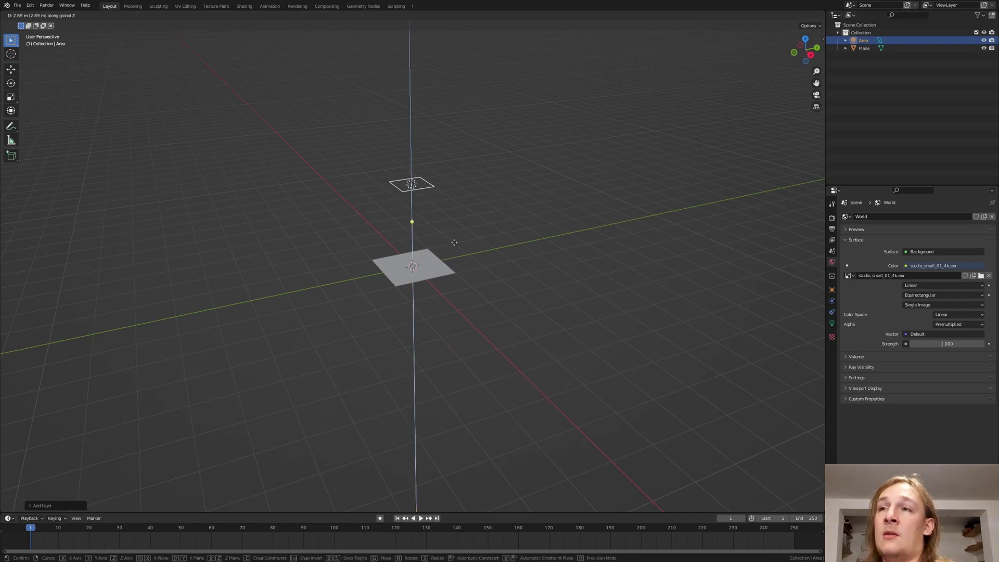
left_click(459, 220)
key("KP_7")
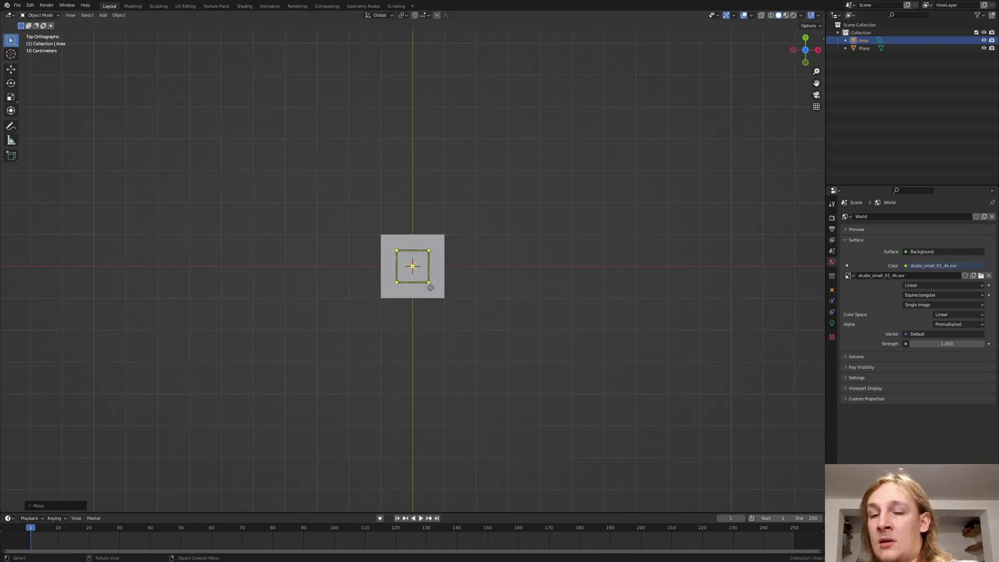
key("g")
left_click(510, 190)
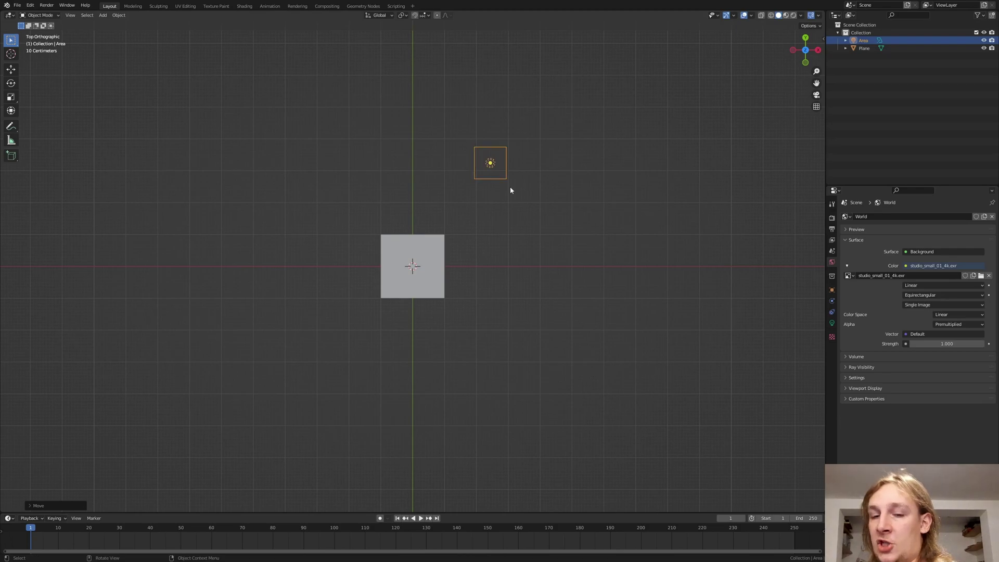
Trackball-rotate the area light so it aims at the plane, and scale it up
key("r")
key("r")
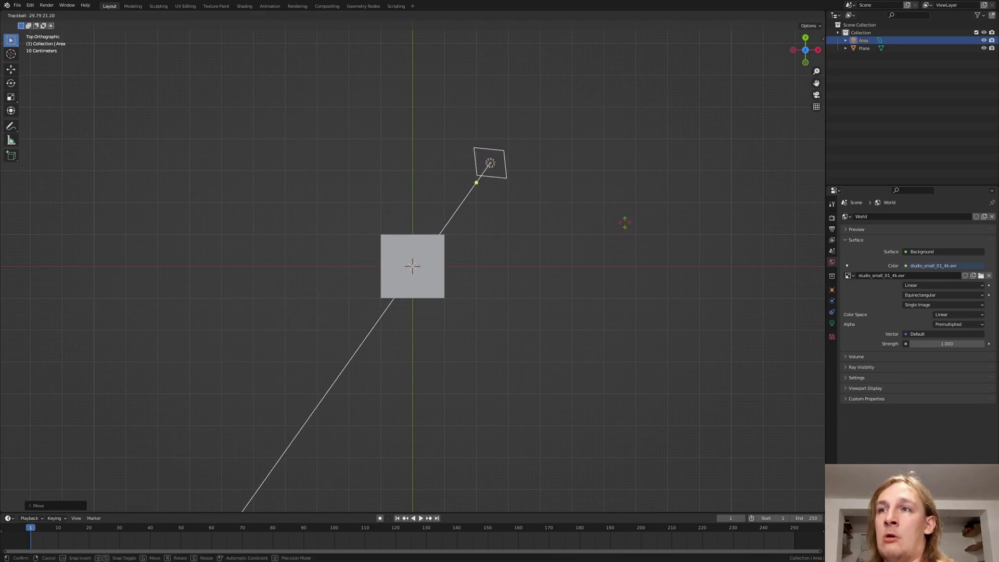
left_click(631, 215)
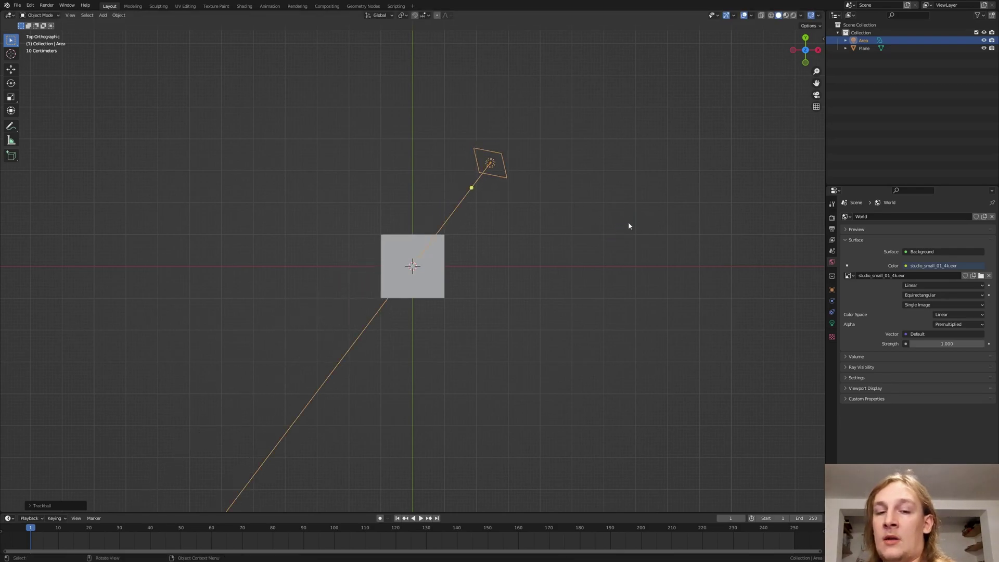
key("s")
left_click(245, 455)
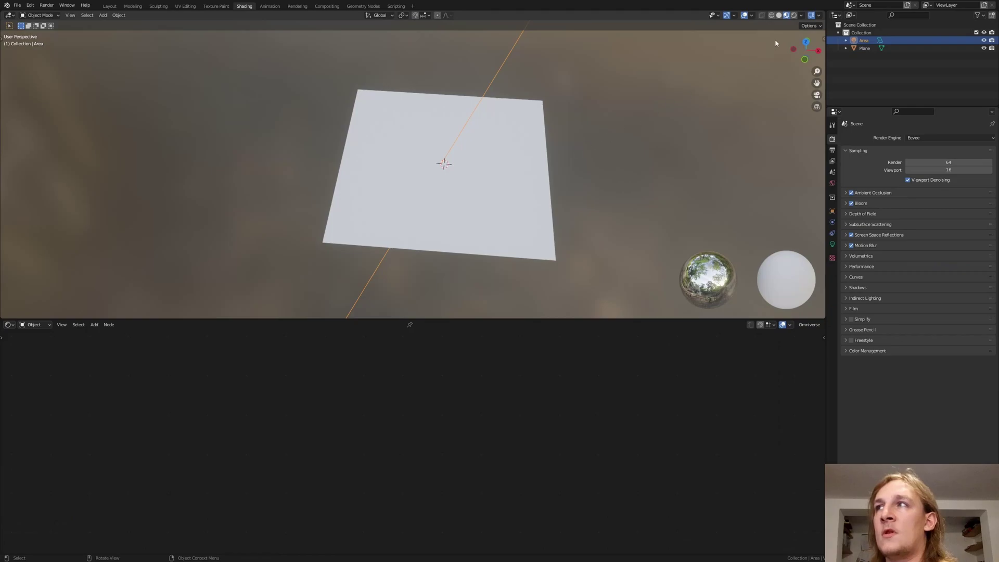
Display the viewport of the Shading workspace in rendered mode and set the render engine to Cycles
left_click(794, 16)
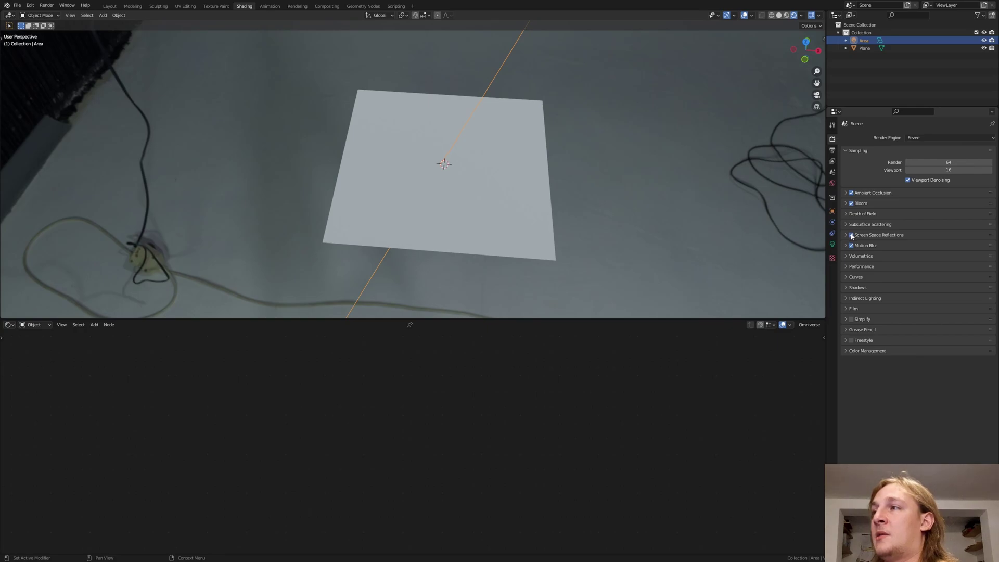
left_click(937, 137)
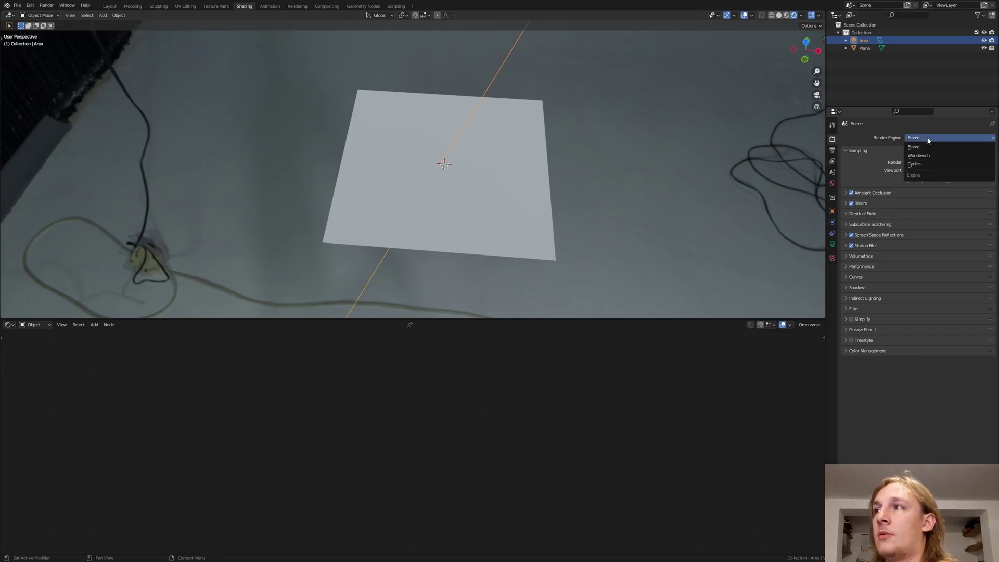
left_click(932, 170)
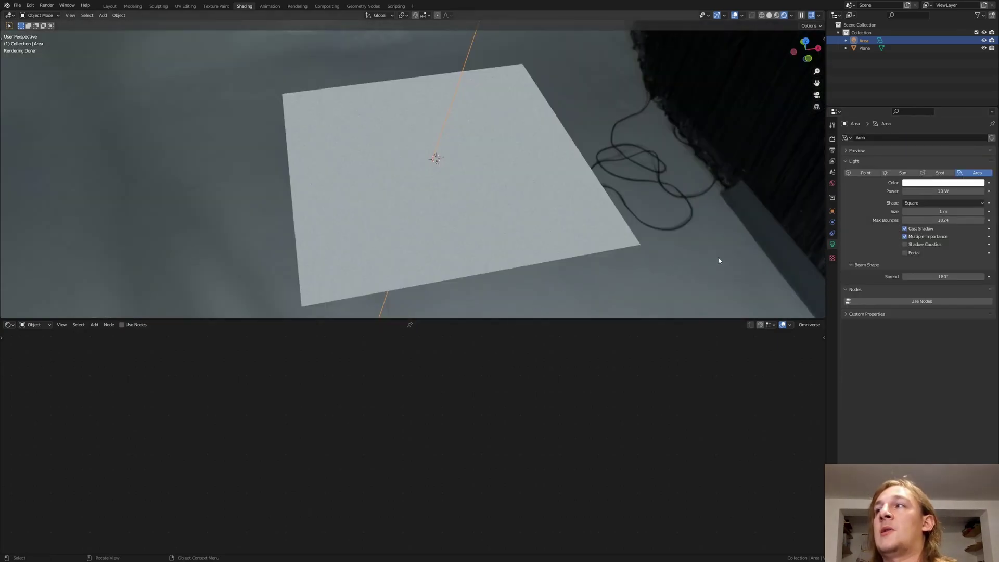
Set the area light's power to 500 W
left_click(945, 191)
type("5")
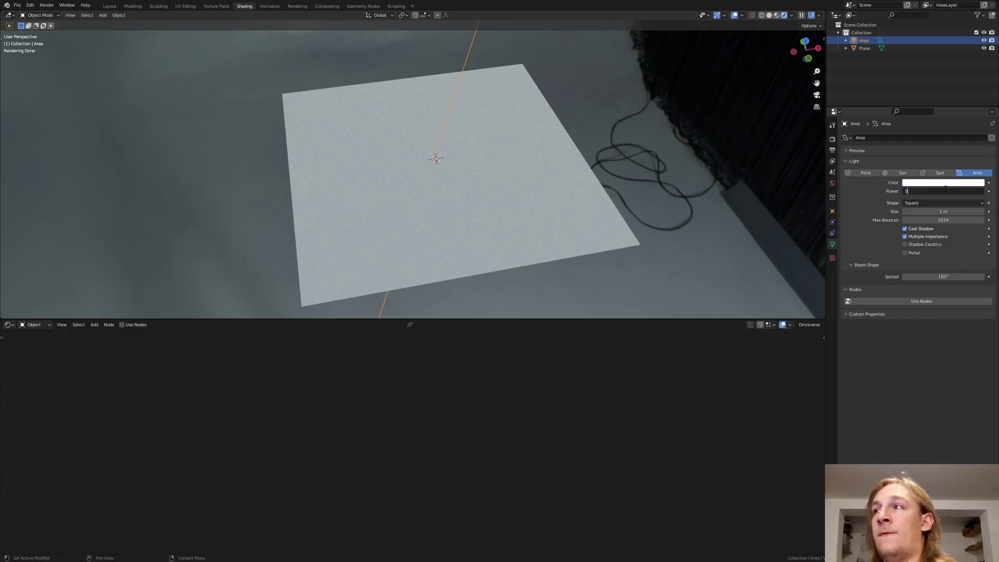
type("00")
key("Return")
Create a new material on the plane and add a MixRGB node before its Principled BSDF
left_click(507, 198)
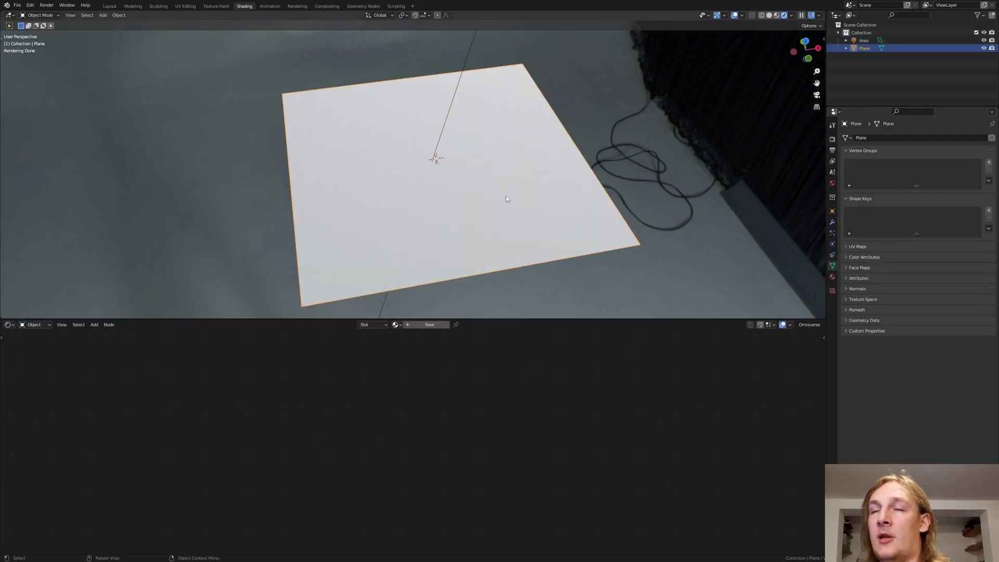
left_click(431, 325)
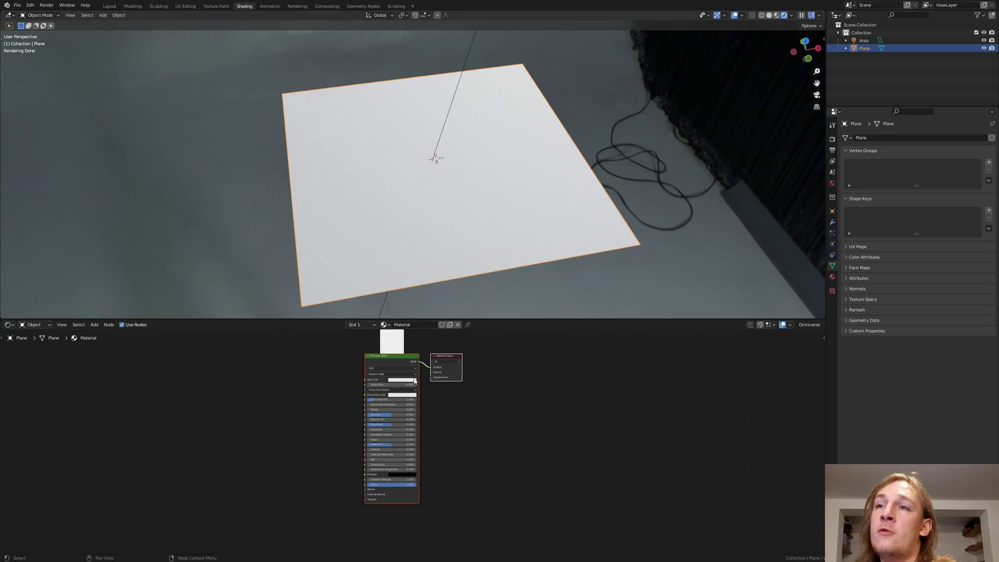
middle_click_drag(308, 367, 426, 373)
key("shift+a")
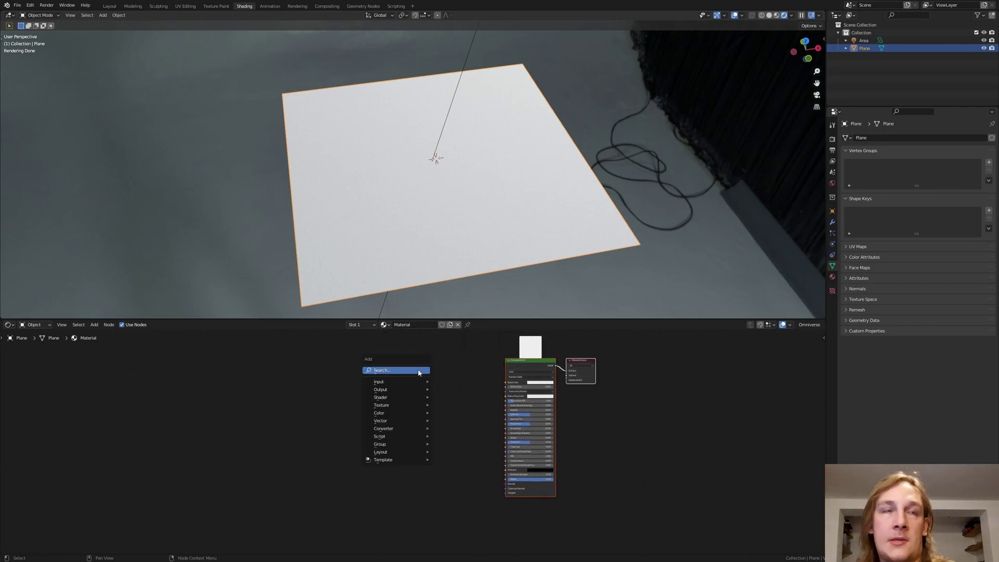
left_click(417, 370)
type("m")
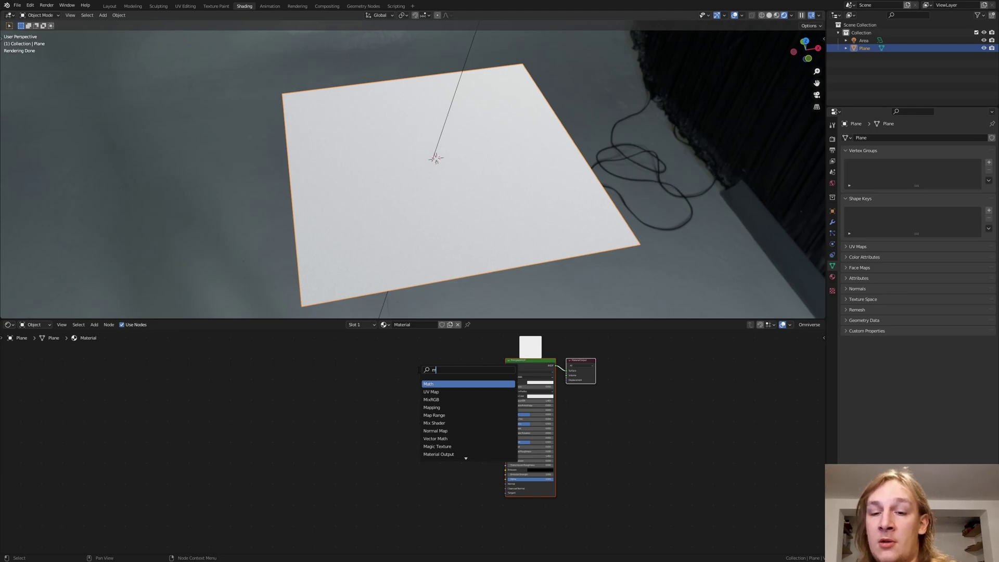
type("ix")
key("Return")
left_click(417, 369)
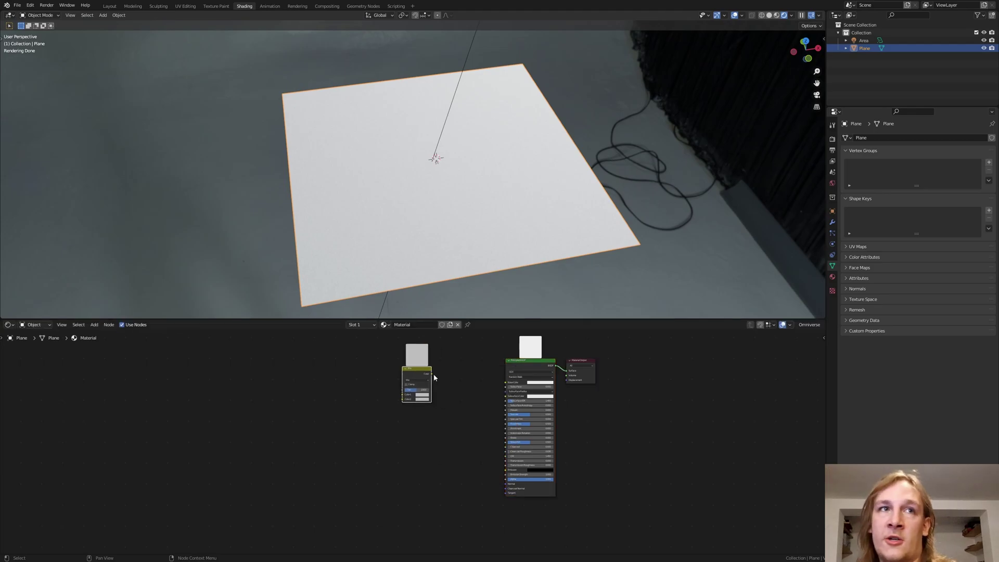
Connect the Mix node's Color output to the Principled BSDF's Base Color and place the node closer to the shader
scroll(434, 374, "up", 2)
left_click_drag(430, 374, 539, 387)
left_click_drag(409, 370, 486, 368)
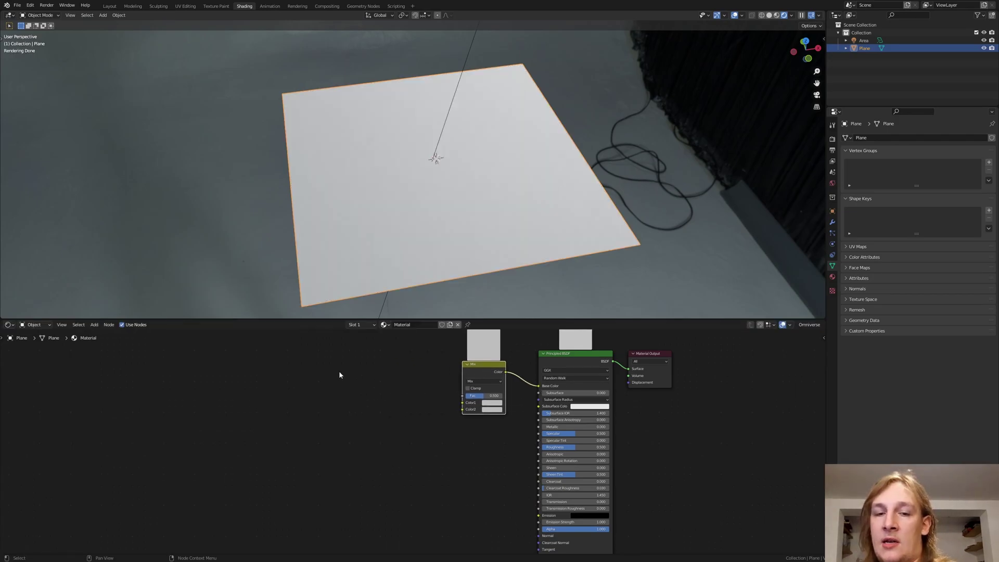
Add a Brick Texture node and connect its Color output to Color1 of the Mix node
key("shift+a")
type("br")
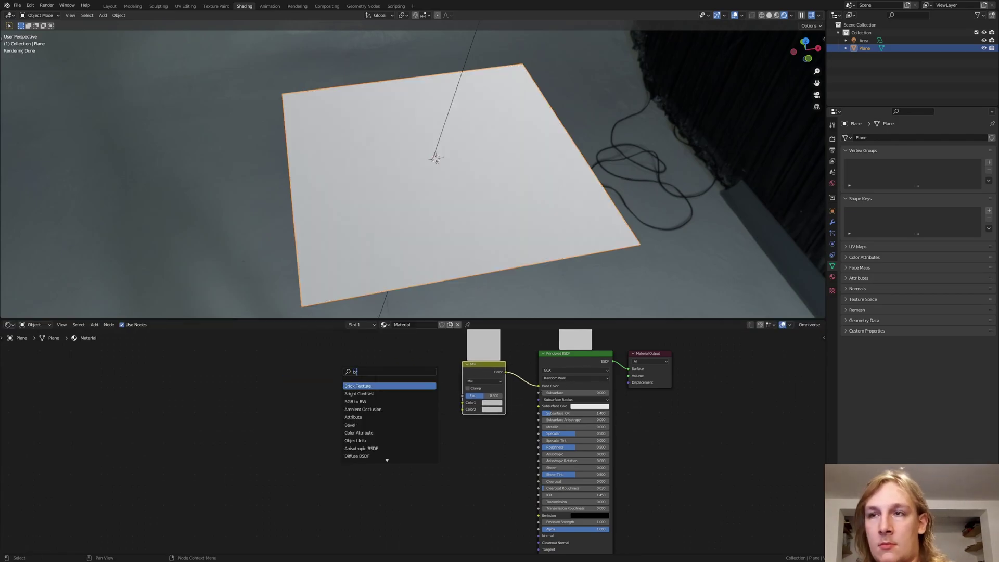
left_click(382, 386)
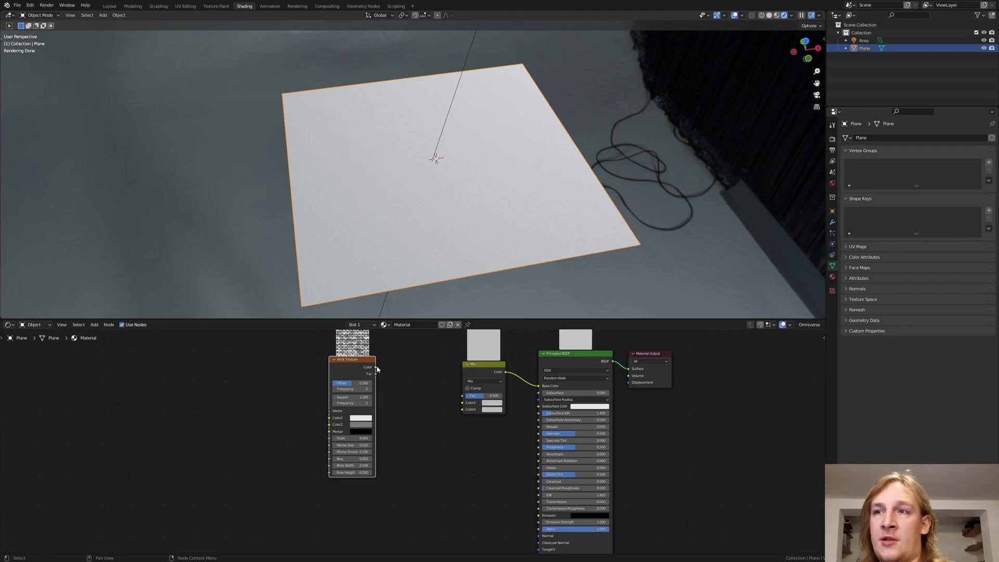
left_click_drag(376, 368, 462, 402)
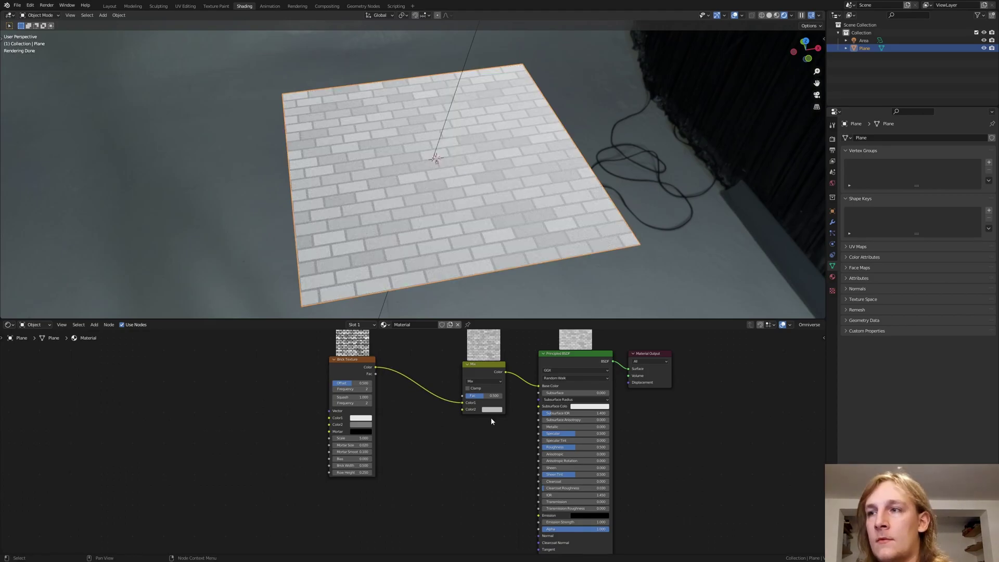
Set the Principled BSDF's Metallic to 0.5 and its Roughness to 0
left_click(572, 427)
type("0.5")
key("Return")
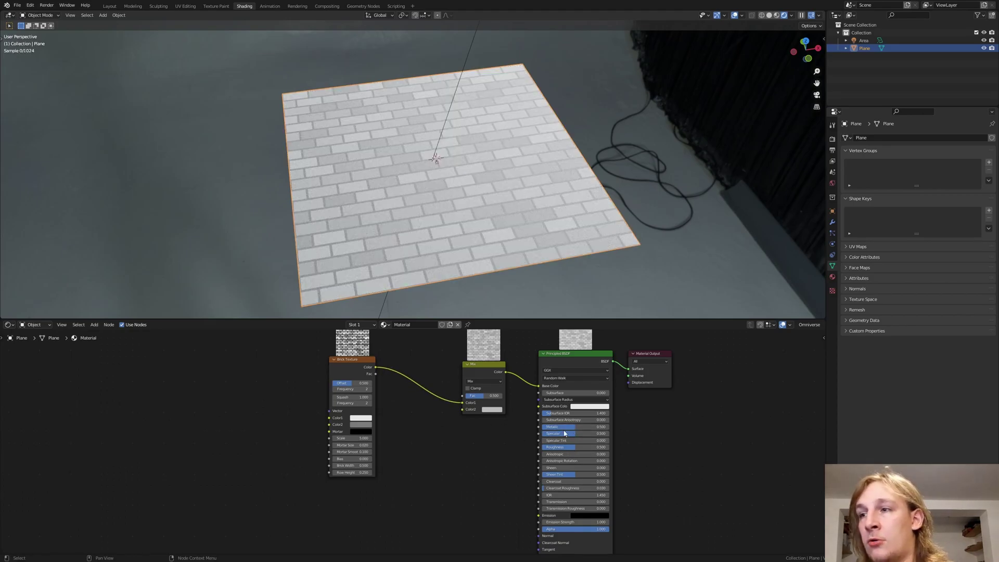
left_click_drag(584, 448, 543, 447)
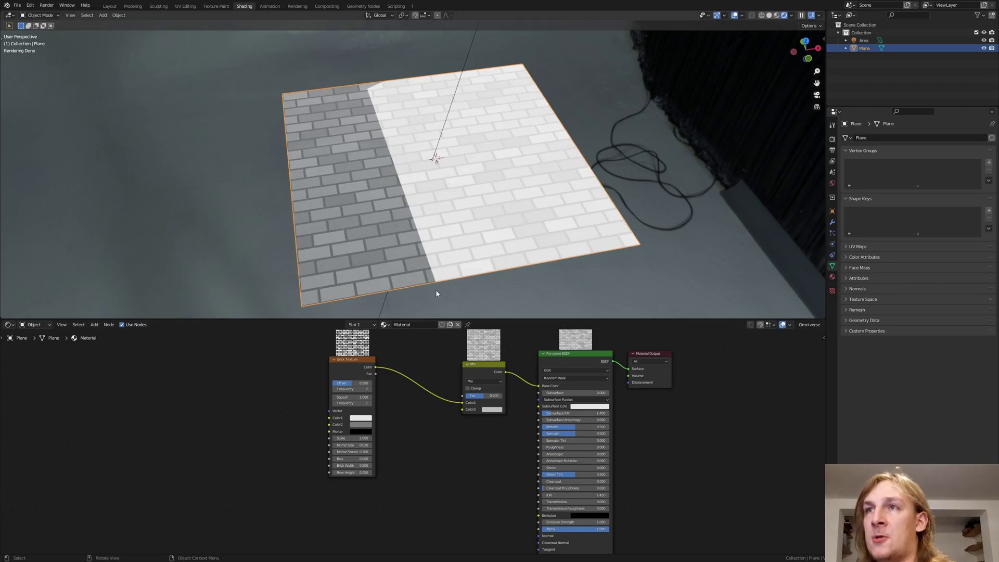
Move the Brick Texture node closer to the Mix node and set its Brick Width to 0.25
middle_click_drag(451, 266, 471, 262)
left_click_drag(354, 368, 385, 362)
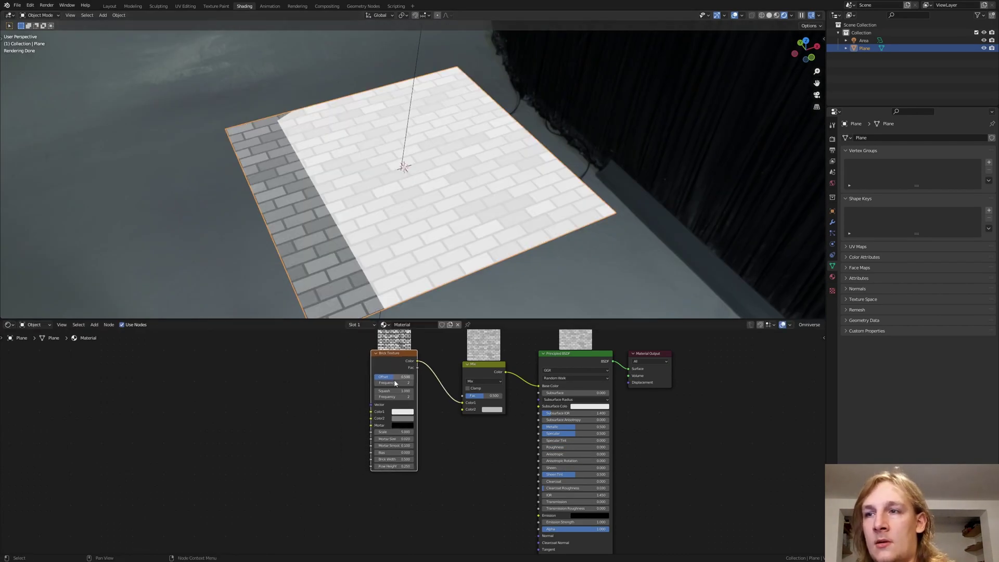
scroll(397, 482, "up", 4)
left_click(401, 449)
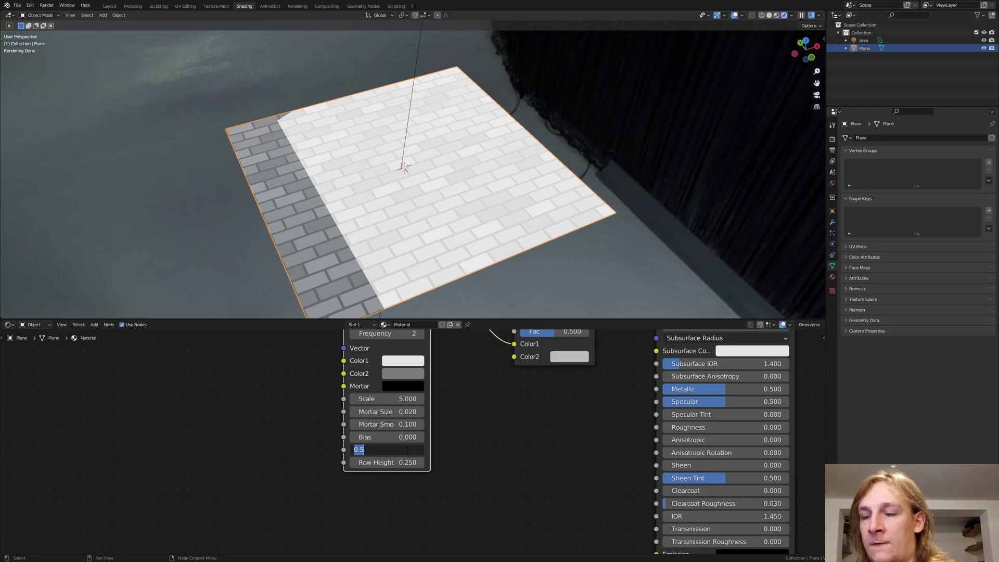
type("0.25")
key("Return")
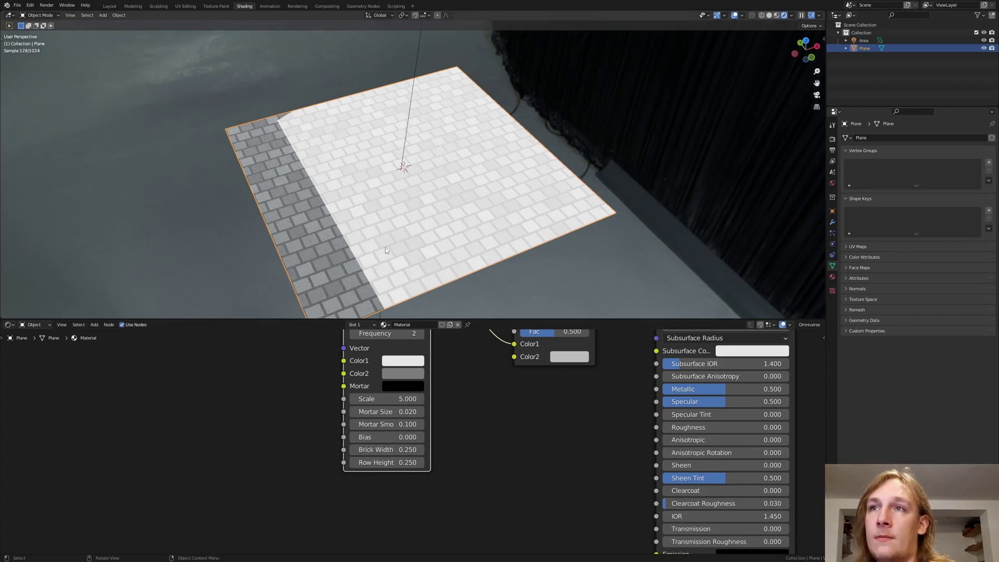
Set the Brick Texture's Offset to 0 to align the rows into a square tile grid
scroll(408, 384, "up", 1)
scroll(408, 384, "down", 4)
middle_click_drag(409, 383, 429, 463)
left_click_drag(424, 392, 380, 391)
Add a Bump node below the Mix node and connect its Normal output to the Principled BSDF's Normal input
middle_click_drag(572, 499, 462, 435)
scroll(461, 435, "down", 2)
key("shift+a")
left_click(463, 435)
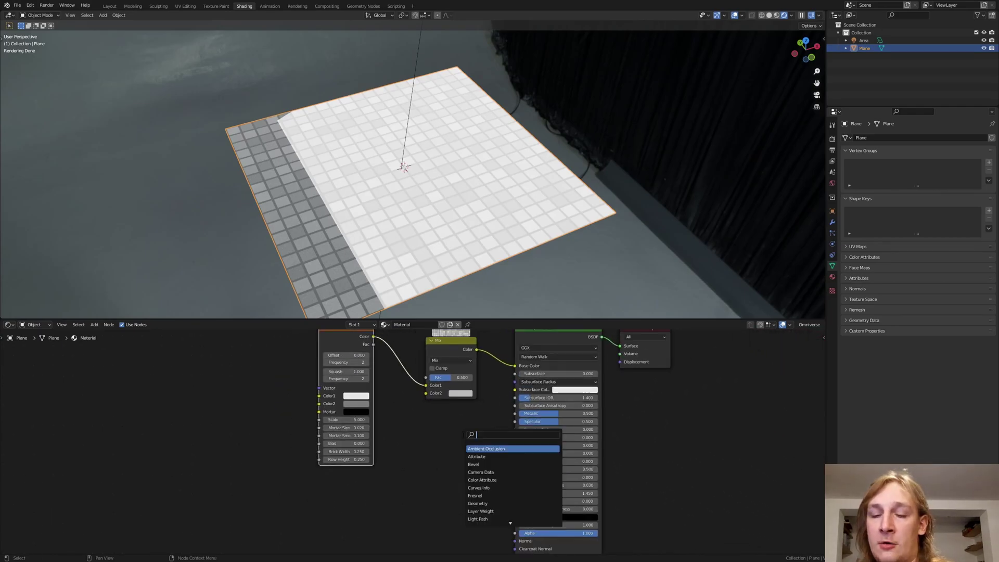
type("bump")
key("Return")
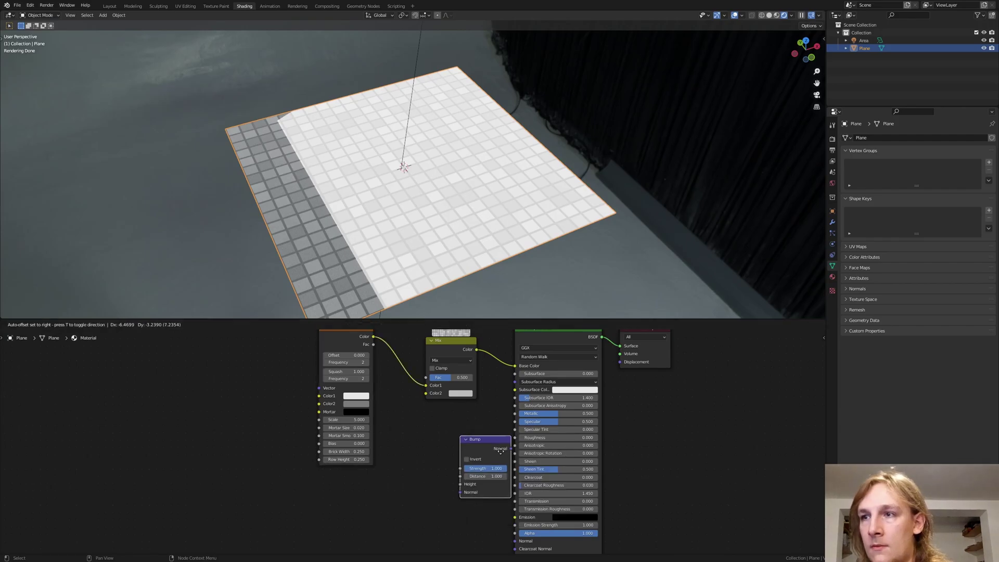
left_click(464, 502)
middle_click_drag(471, 505, 460, 478)
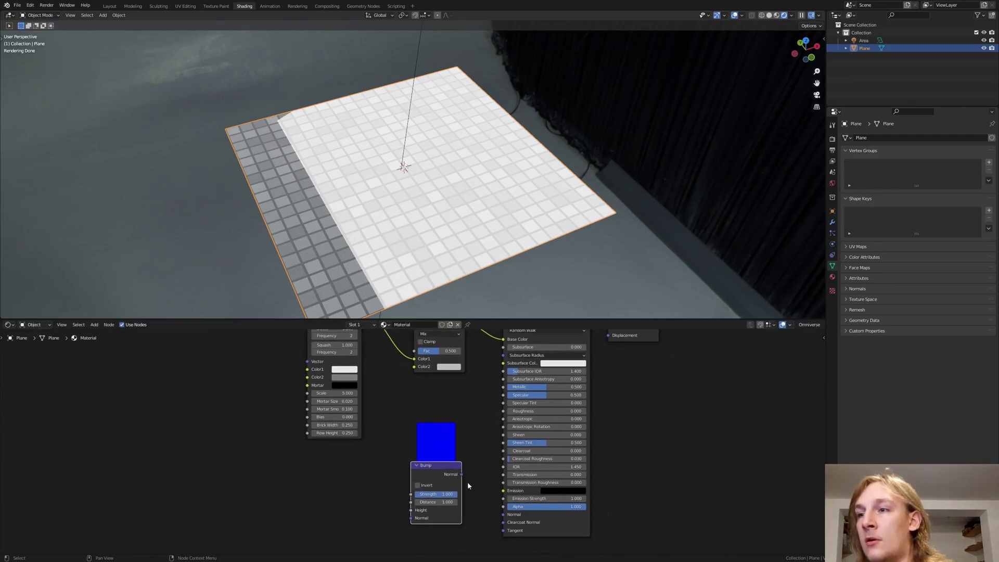
left_click_drag(462, 474, 504, 515)
Connect the Mix node's Color output to the Bump node's Height input
middle_click_drag(481, 448, 473, 463)
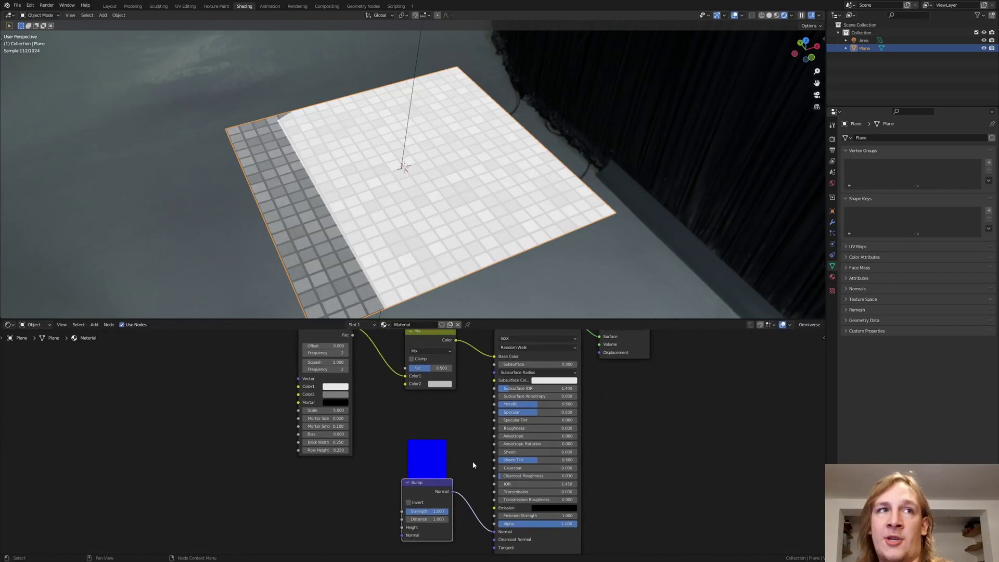
scroll(472, 462, "down", 1)
left_click_drag(457, 349, 405, 521)
key("Escape")
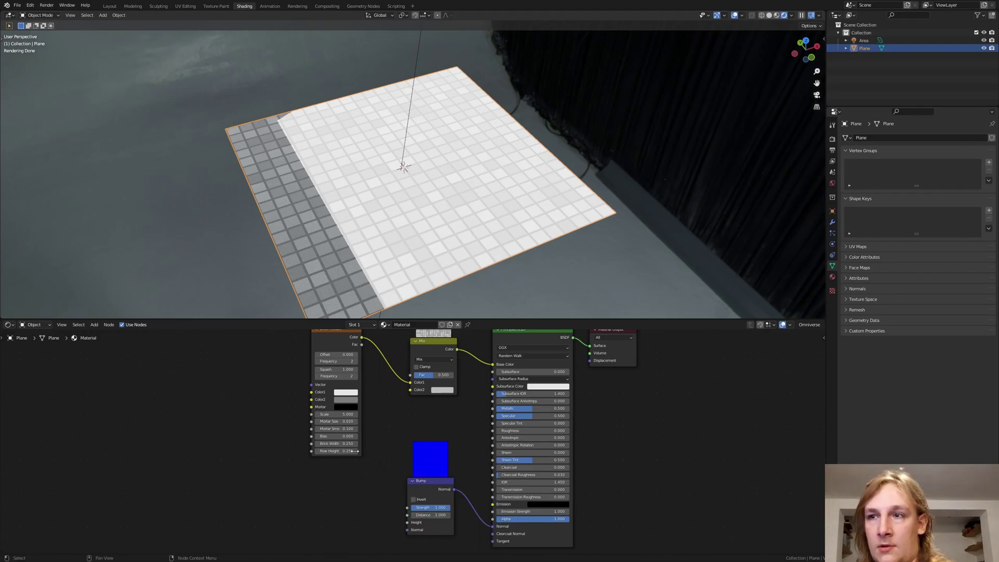
left_click_drag(457, 351, 407, 522)
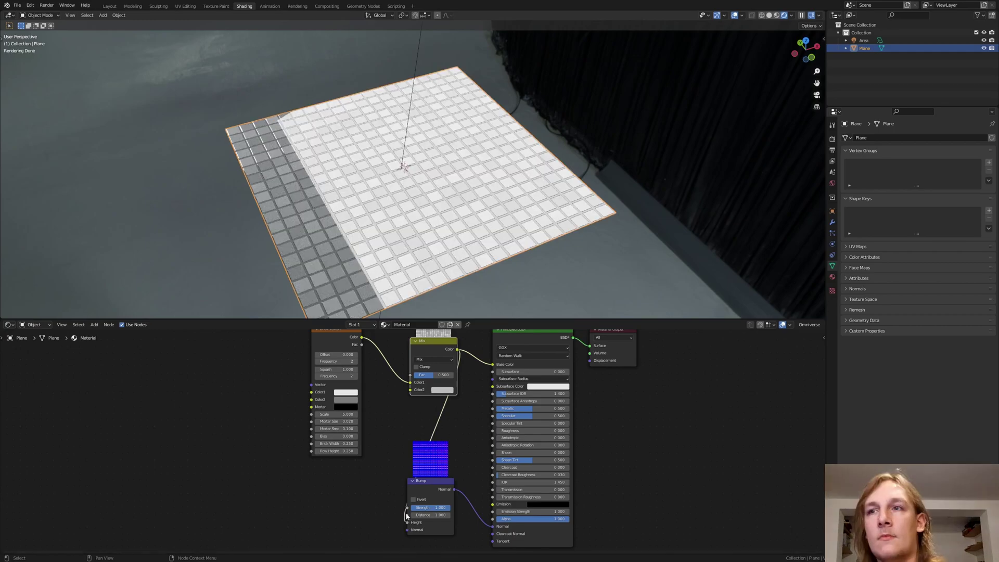
scroll(343, 374, "up", 3)
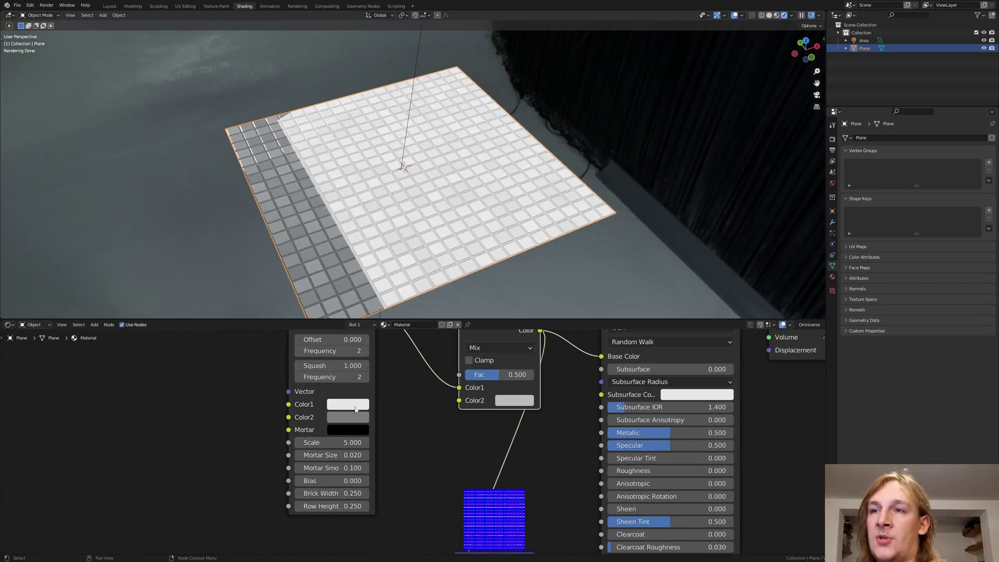
Set the Brick Texture's Color1 to light blue and Color2 to dark slate blue (H 0.577, S 0.588, V 0.113)
left_click(356, 409)
left_click(382, 255)
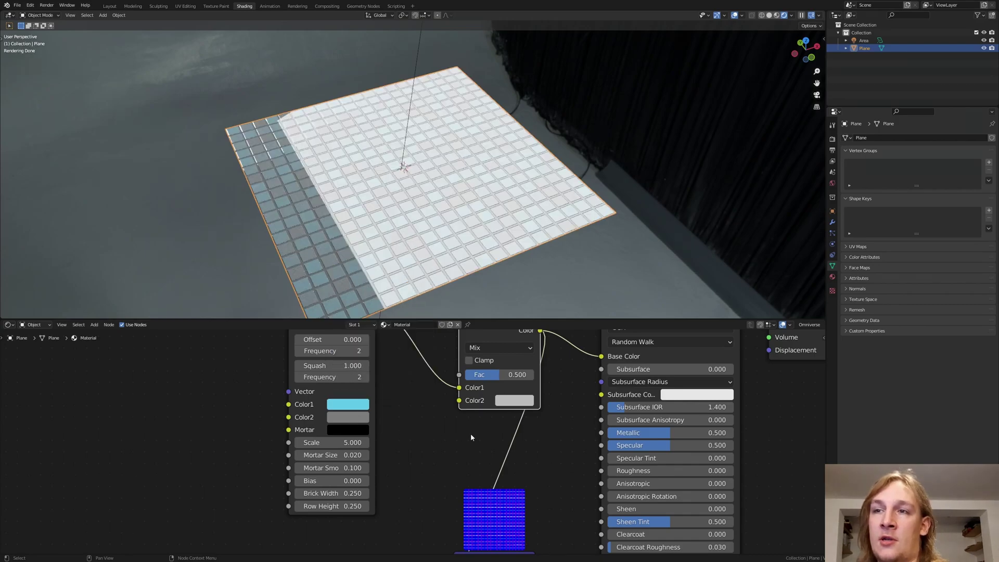
left_click(331, 419)
left_click(397, 276)
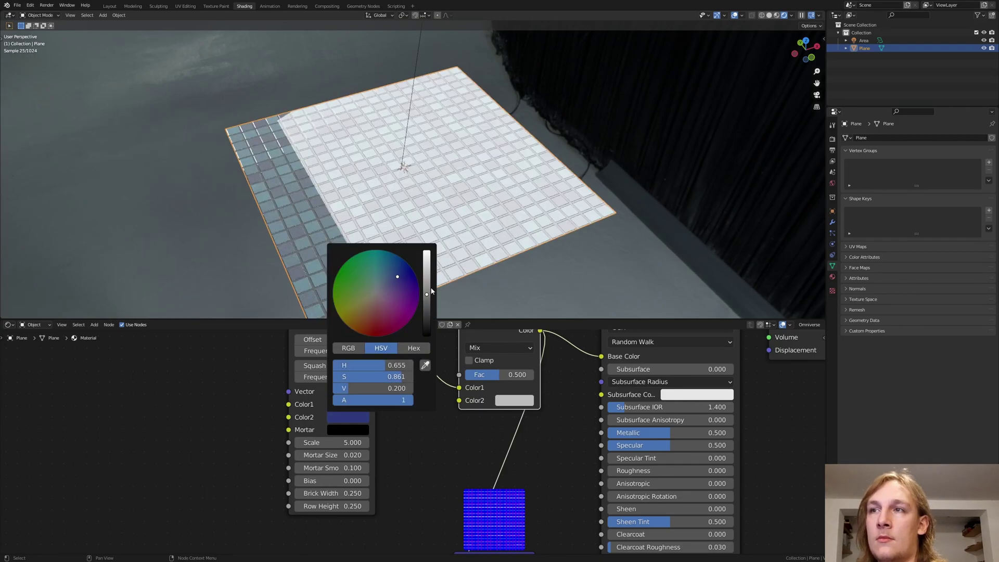
scroll(397, 276, "down", 5)
scroll(397, 276, "up", 3)
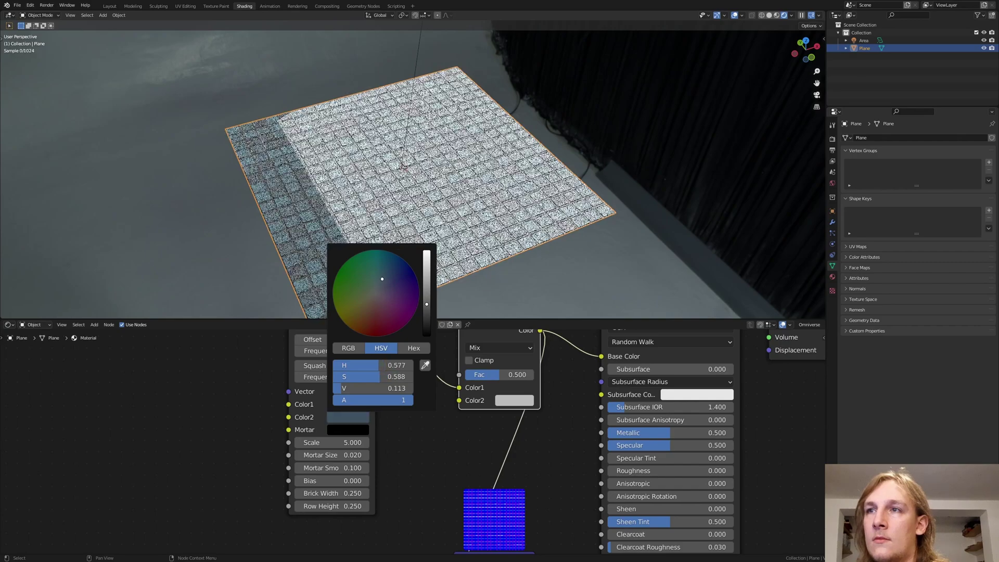
middle_click_drag(257, 198, 332, 203)
scroll(333, 203, "up", 4)
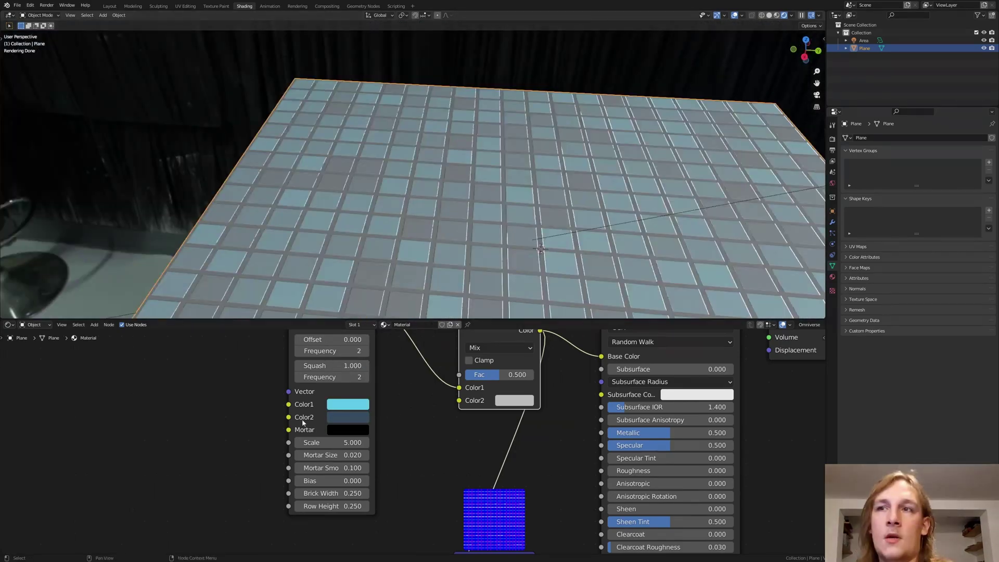
Add a ColorRamp node in the empty space before the Brick Texture node
middle_click_drag(303, 423, 425, 455)
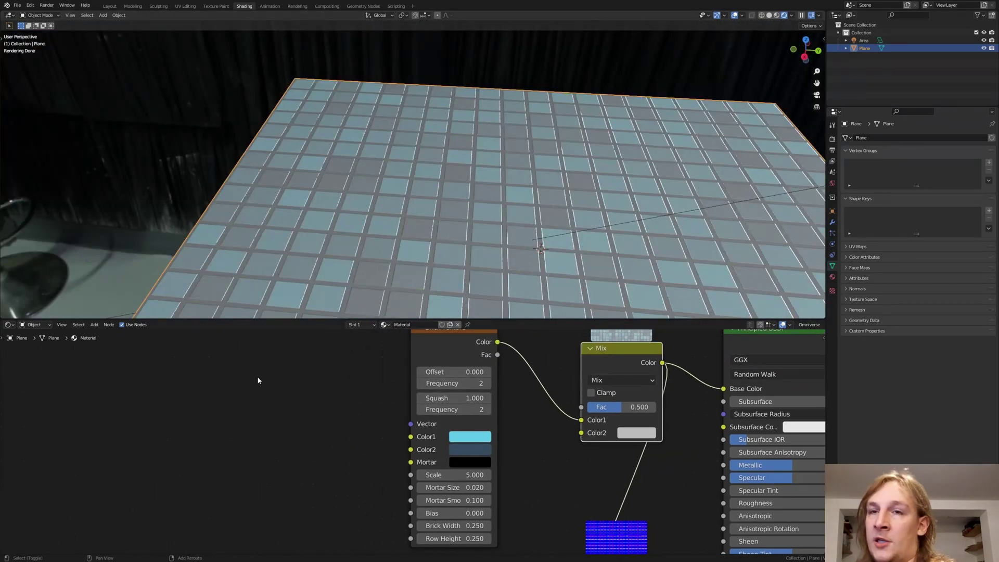
key("shift+a")
type("ra")
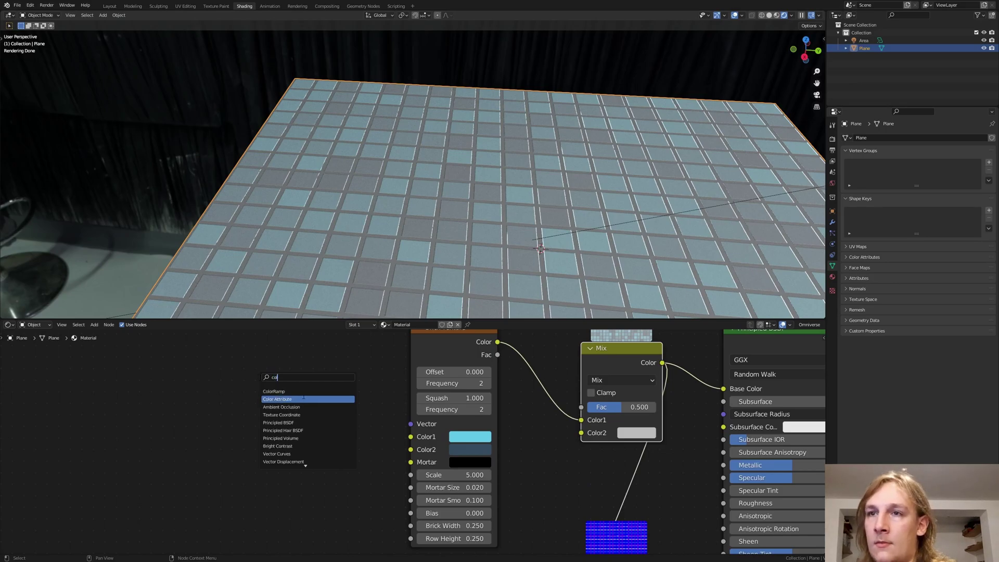
left_click(305, 389)
left_click(251, 380)
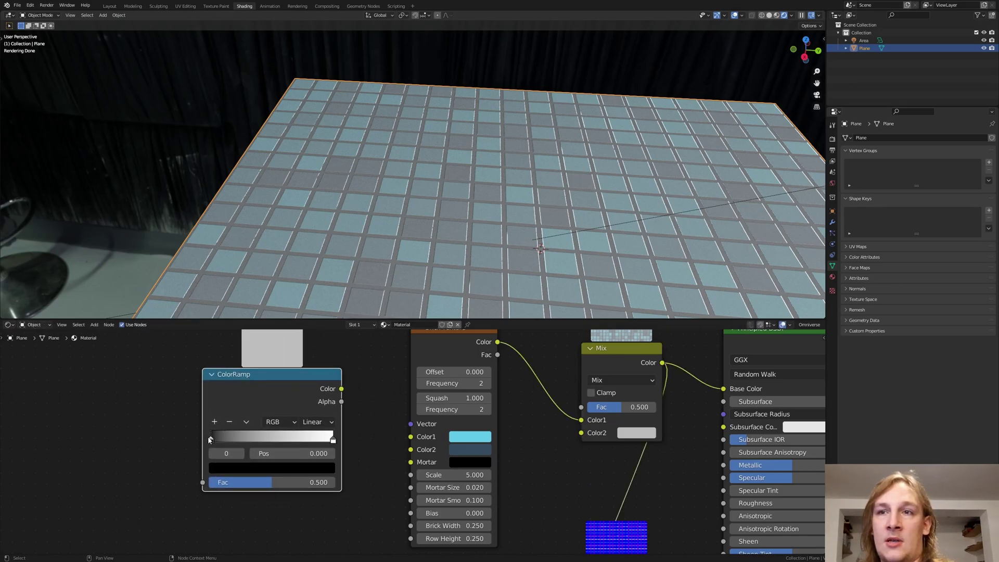
Make the ColorRamp's black stop light grey at position 0.432 and connect the ramp's Color output to the Brick Texture's Mortar input
left_click_drag(210, 442, 263, 441)
left_click(270, 468)
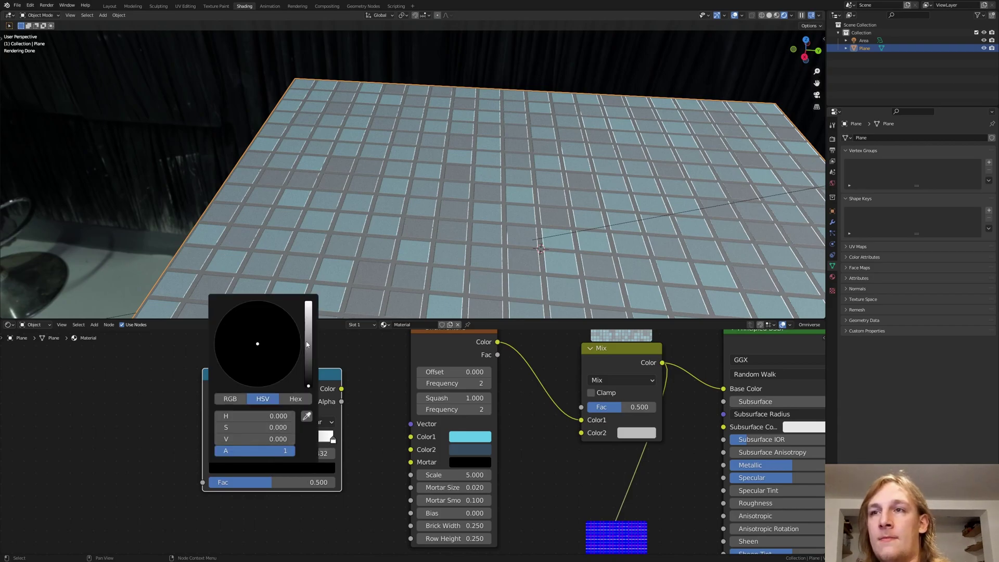
left_click_drag(307, 344, 308, 315)
middle_click_drag(409, 412, 358, 410)
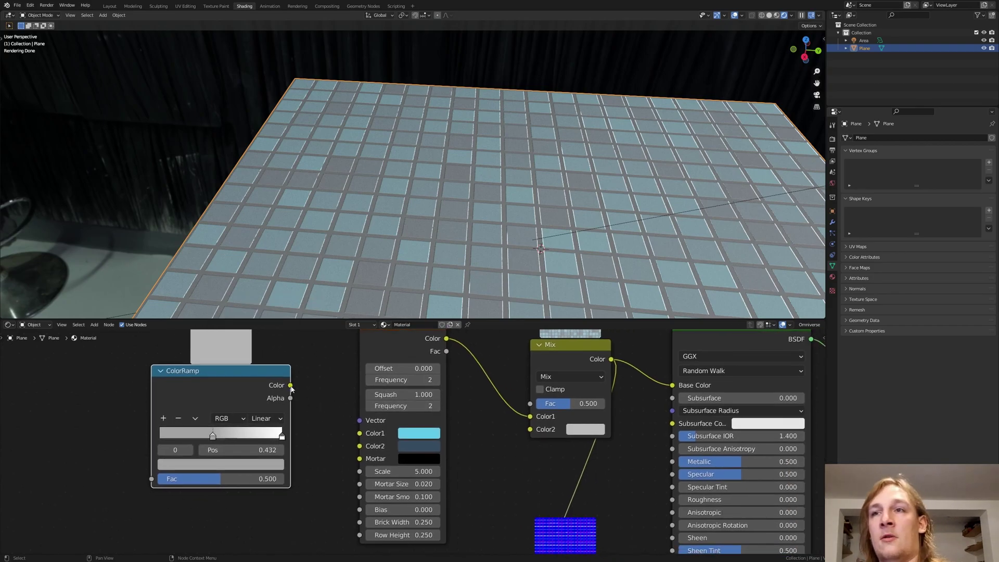
left_click_drag(291, 386, 360, 458)
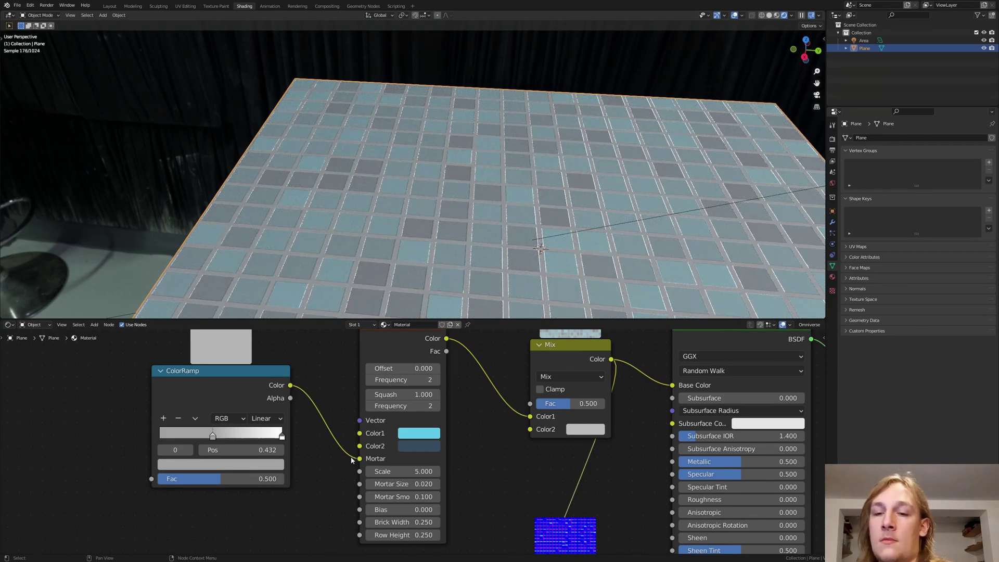
Add a second ColorRamp node and place it below the first one
middle_click_drag(264, 457, 318, 419)
key("shift+a")
left_click(319, 418)
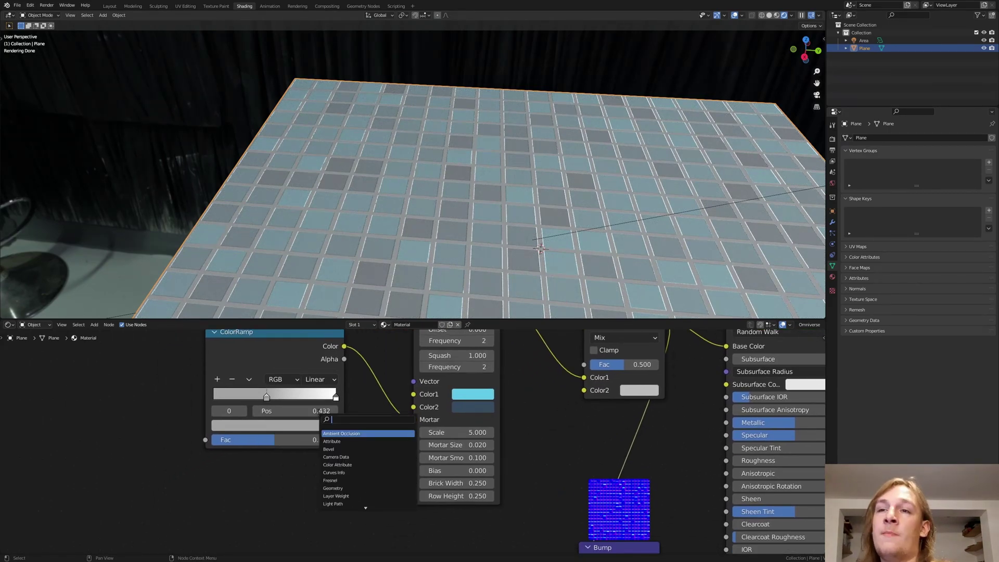
type("col")
left_click(343, 432)
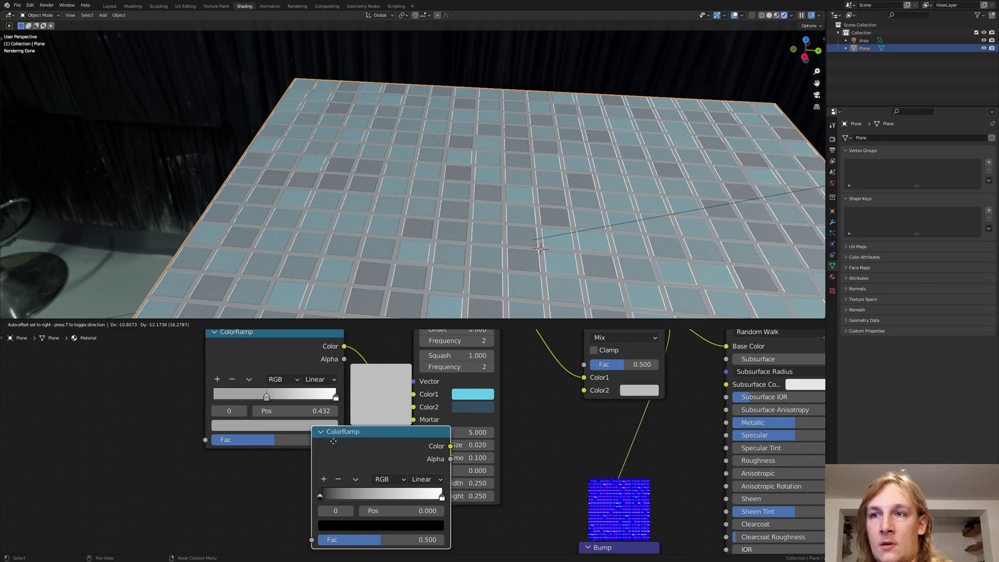
left_click(197, 417)
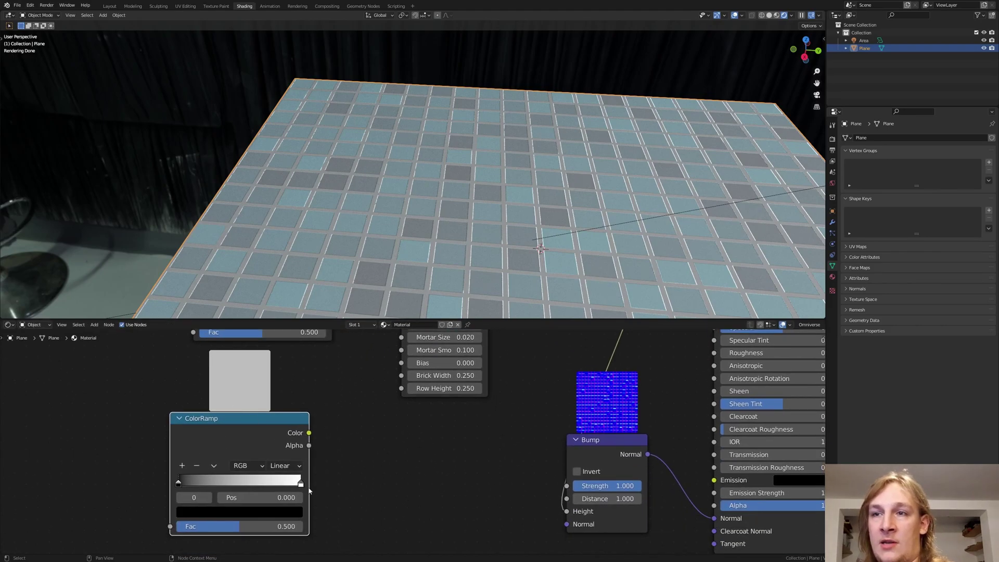
Move the second ColorRamp's white stop to 0.227 and connect its Color output to the Brick Texture's Scale input
left_click_drag(301, 485, 205, 483)
scroll(247, 457, "down", 3)
middle_click_drag(293, 423, 262, 448)
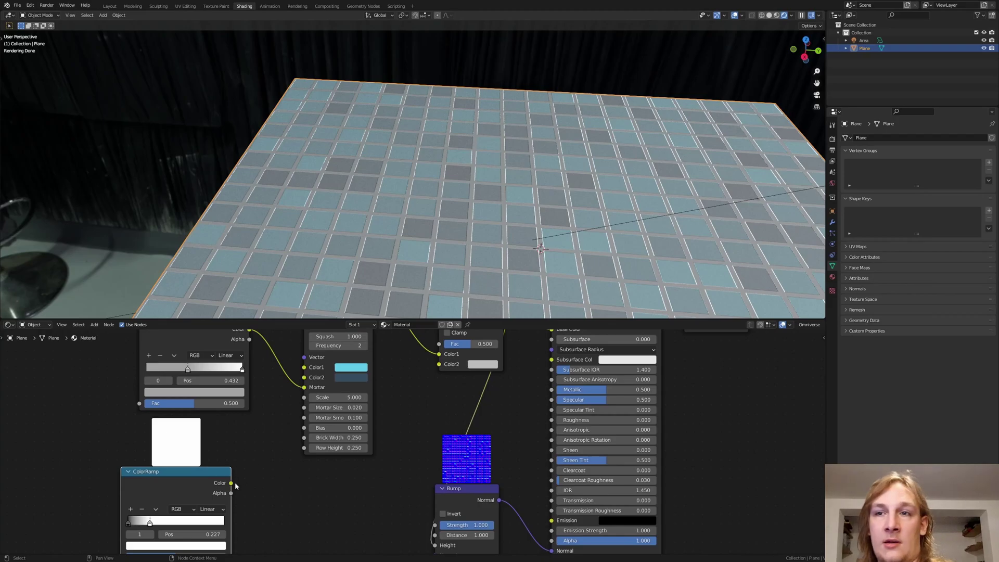
left_click_drag(231, 483, 303, 397)
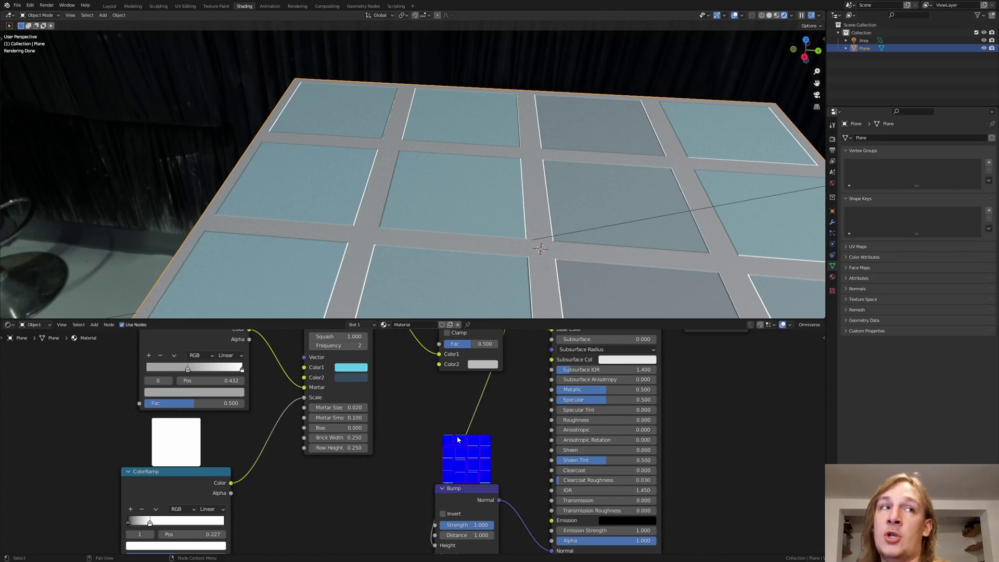
Shift the lower ColorRamp's white stop to position 0.150
middle_click_drag(137, 519, 260, 446)
scroll(260, 447, "up", 5)
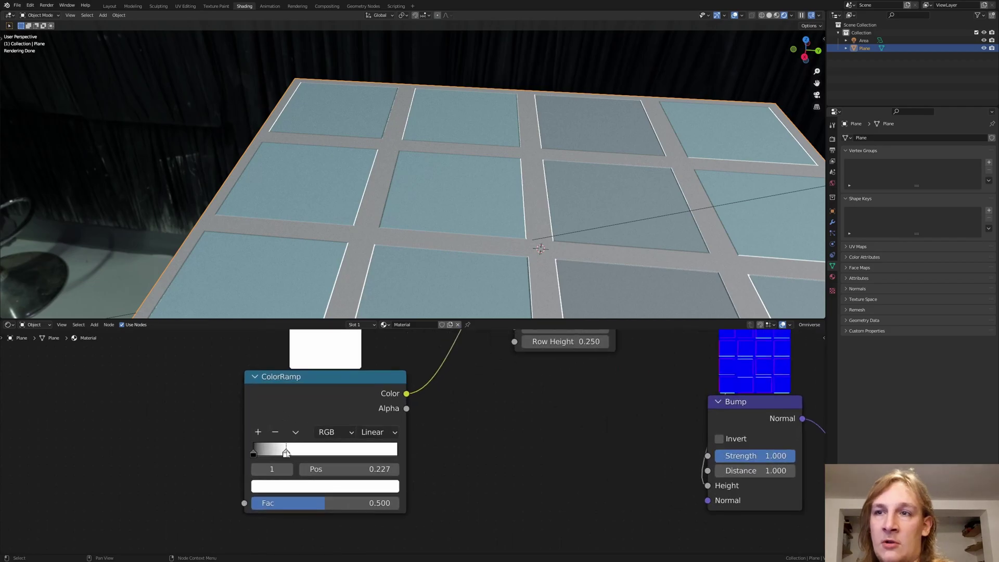
left_click_drag(286, 452, 275, 452)
scroll(438, 426, "down", 3)
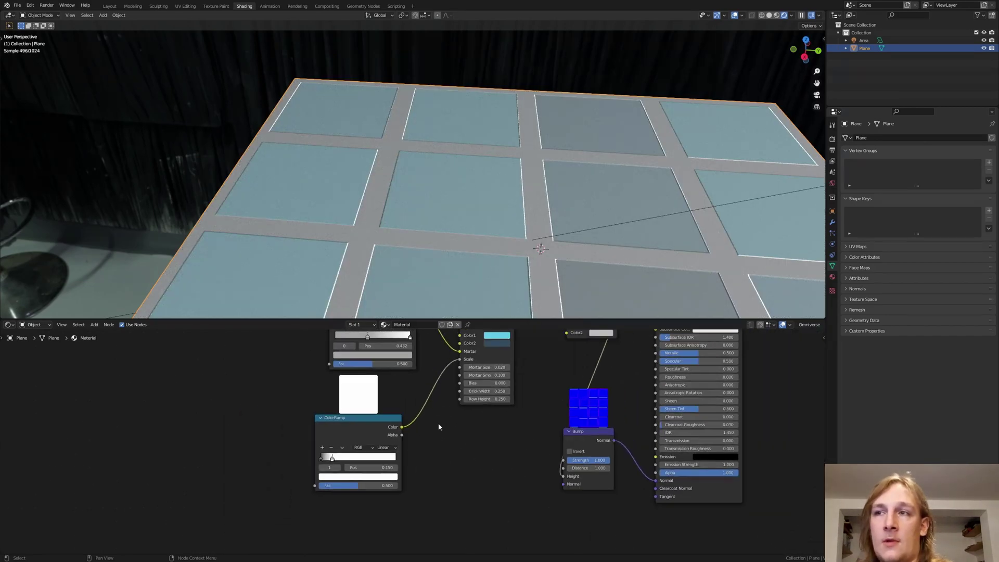
Insert a Math Add node between the lower ColorRamp and the Brick Texture's Scale, and set its second value to 2.8
key("shift+a")
type("mat")
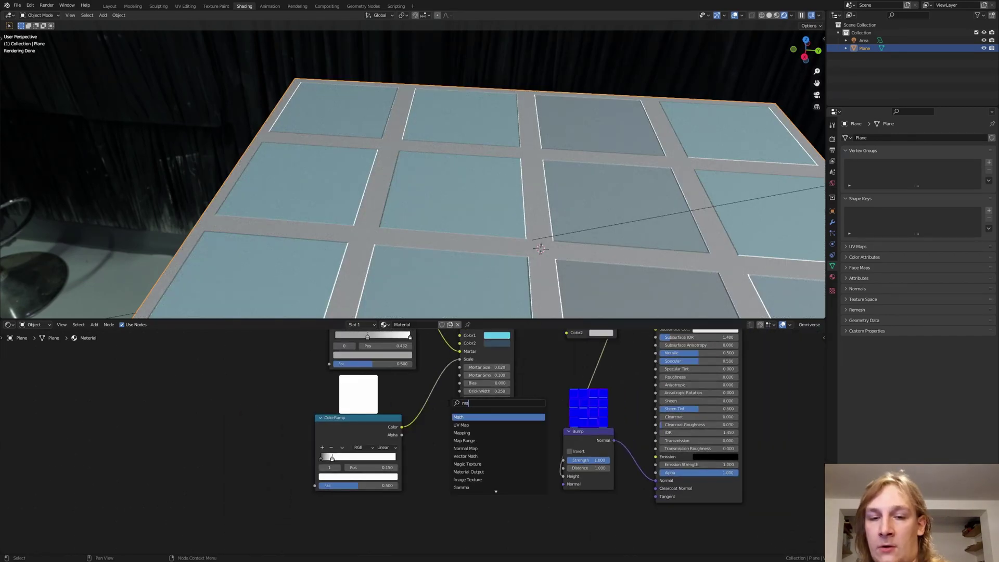
left_click(473, 417)
left_click(411, 417)
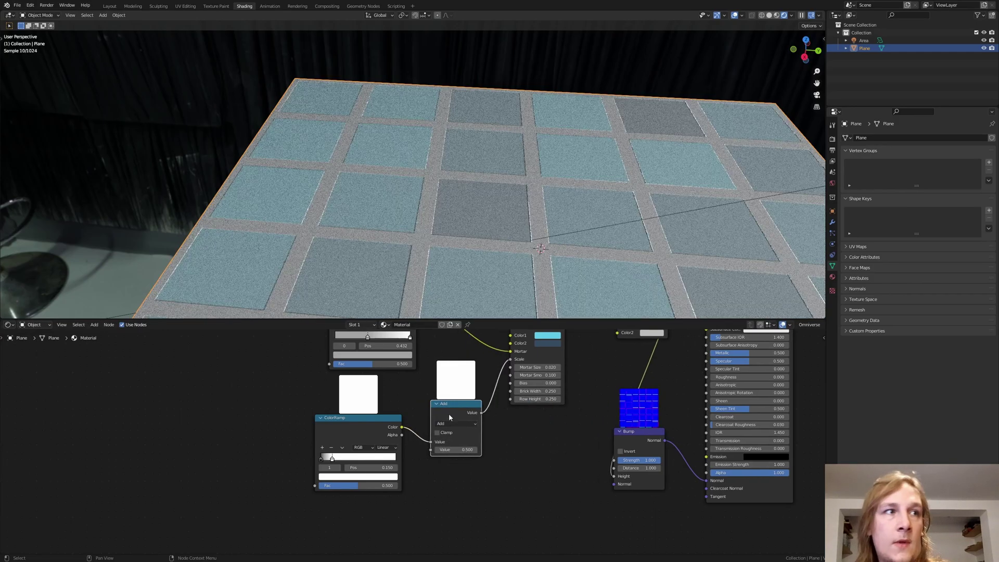
scroll(413, 450, "up", 2)
scroll(414, 450, "up", 1)
left_click(415, 446)
type("2")
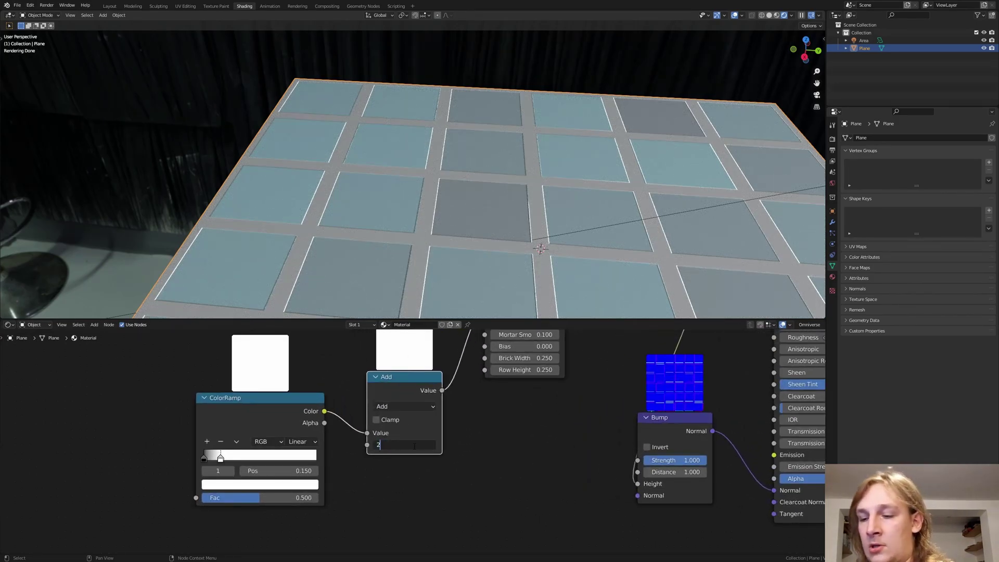
type(".8")
key("Return")
Duplicate the Add node below and connect the original's Value output to the copy's first Value input
middle_click_drag(415, 446, 414, 431)
key("shift+d")
left_click(528, 523)
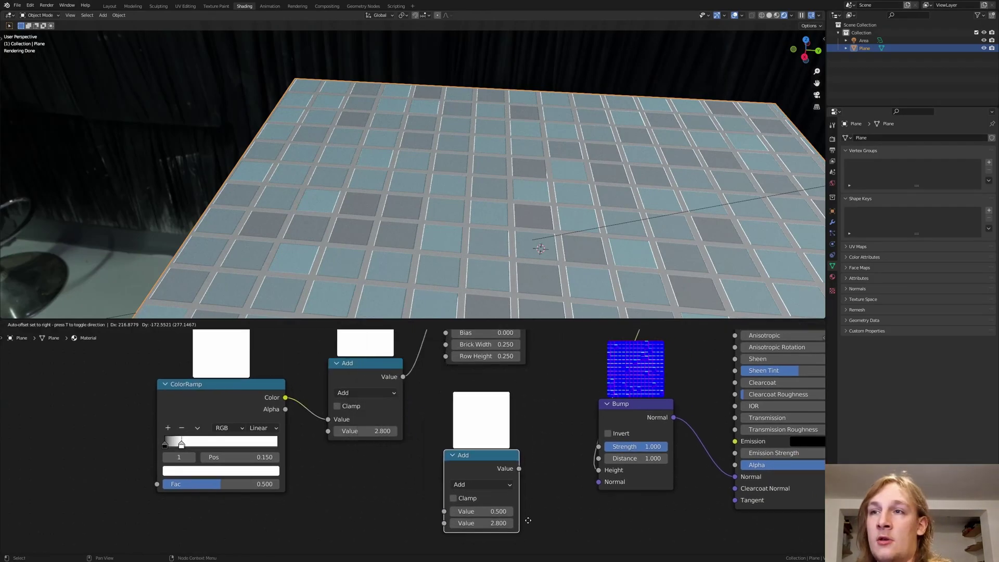
left_click_drag(403, 377, 444, 511)
Set the duplicated Add node's second value to 11.4
middle_click_drag(480, 502, 394, 458)
scroll(394, 458, "up", 1)
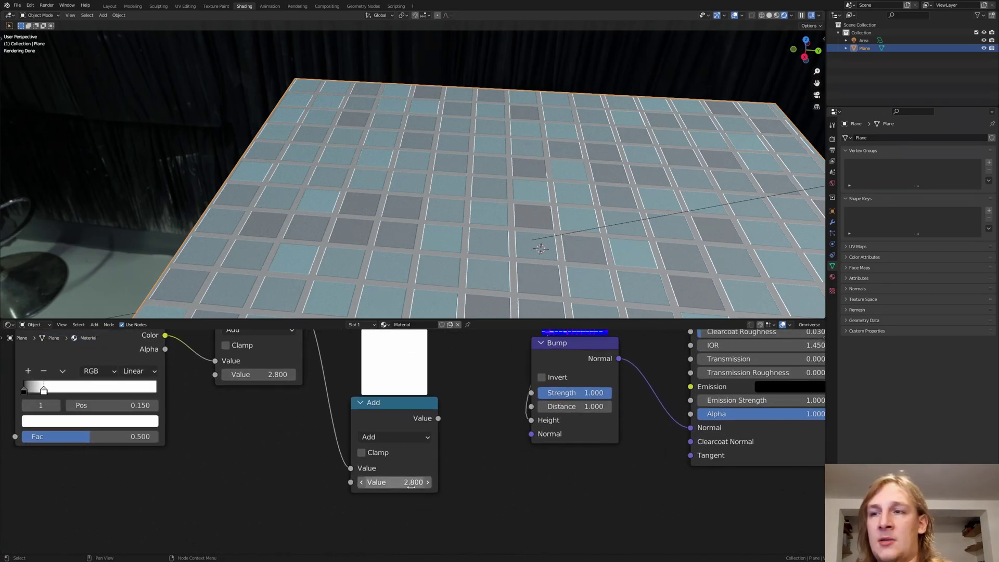
left_click(409, 482)
type("11.5")
key("Return")
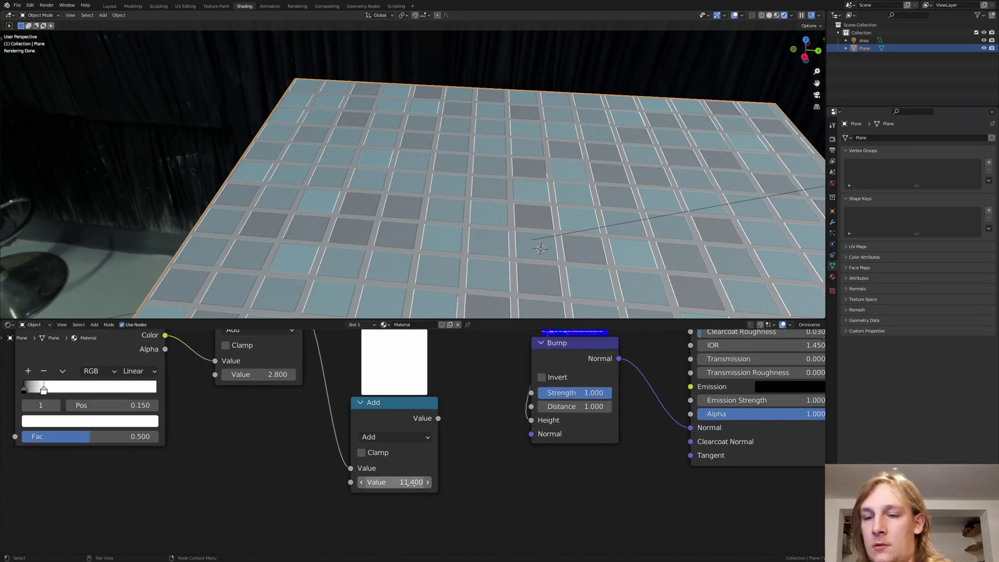
Group all nodes except the Material Output in a frame and label the frame "Tiles"
key("Home")
left_click_drag(285, 333, 591, 527)
key("ctrl+j")
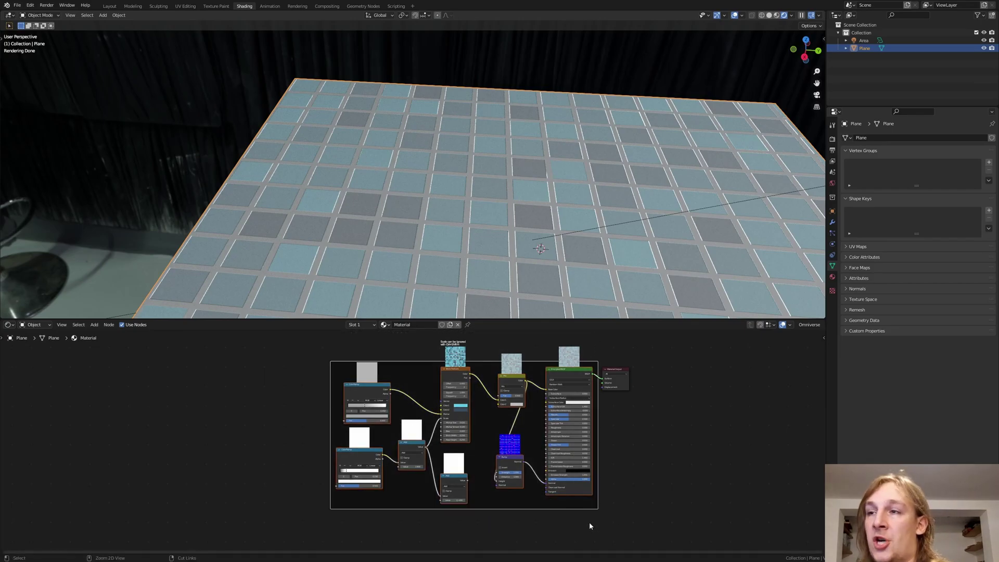
key("n")
left_click(779, 358)
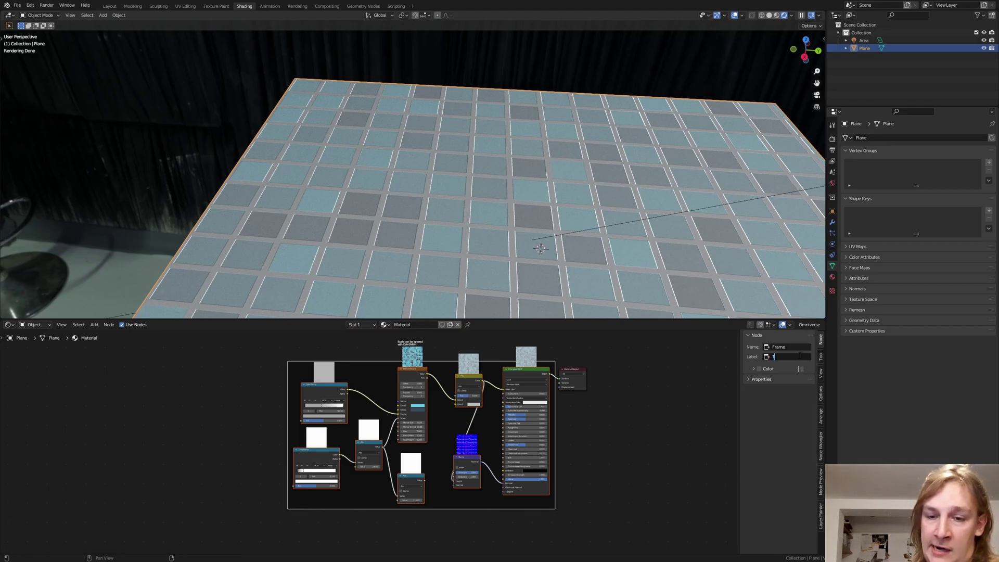
type("Tiles")
key("Return")
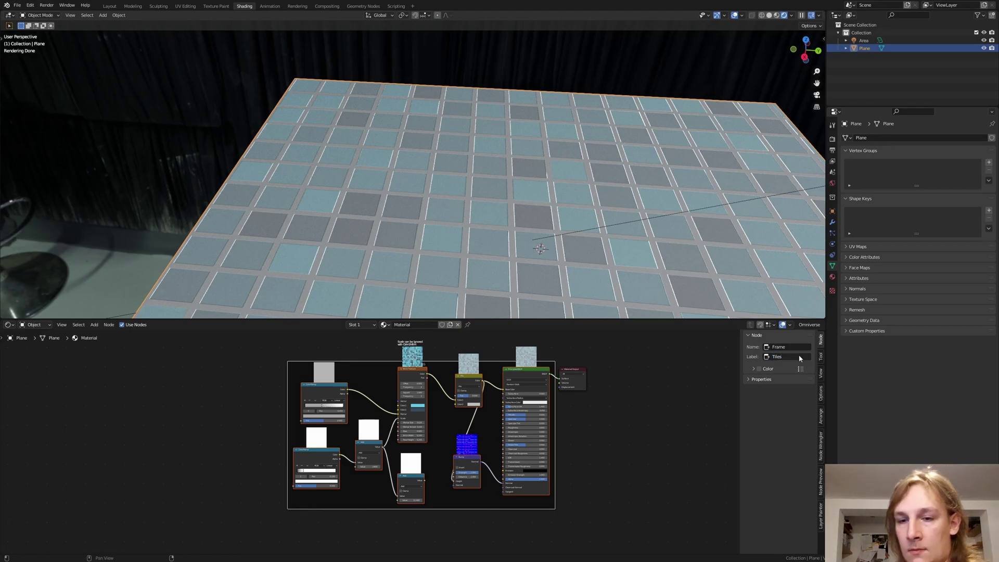
key("n")
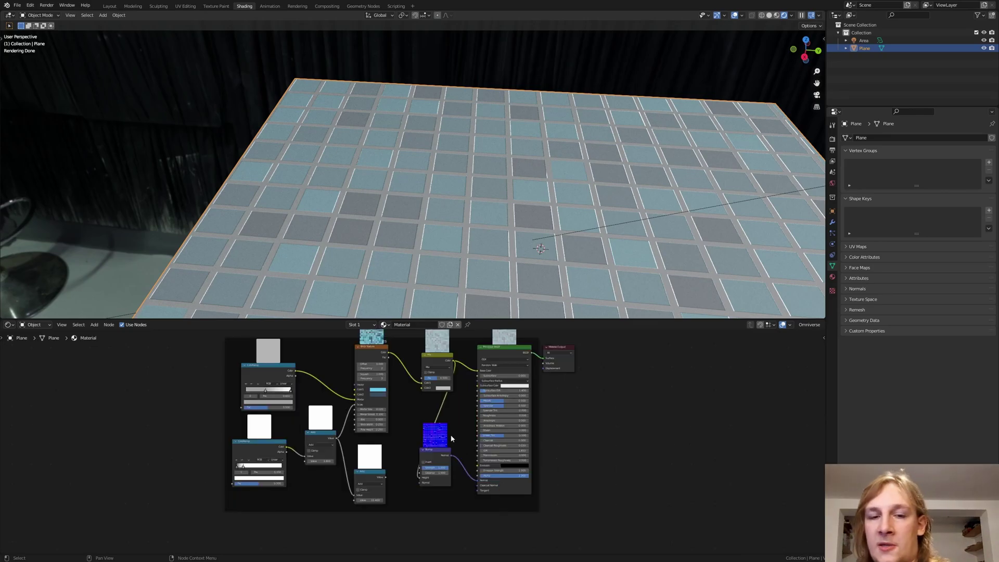
Add an Invert node above the Bump node and connect the Bump's Normal output to the Invert's Color input
key("shift+a")
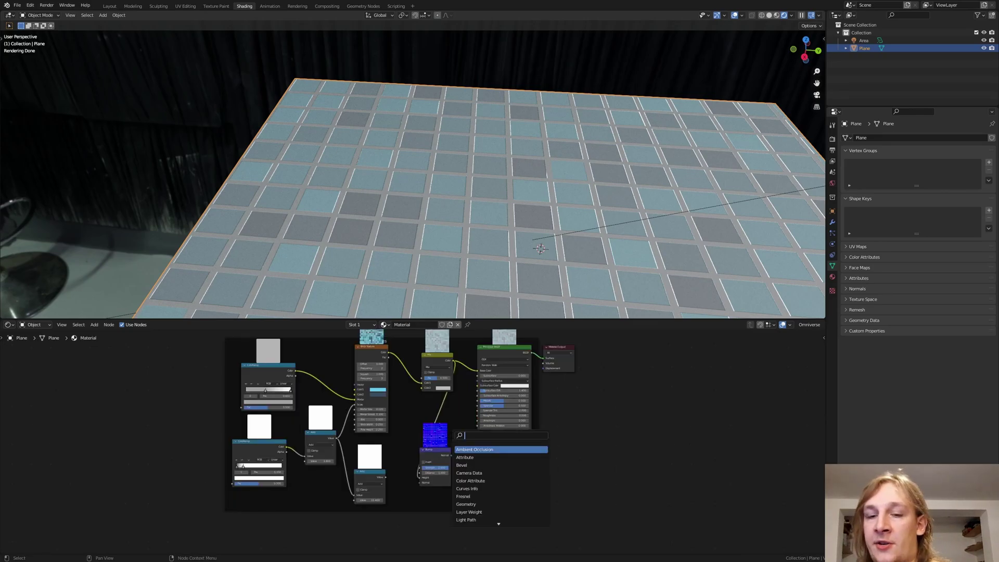
type("inver")
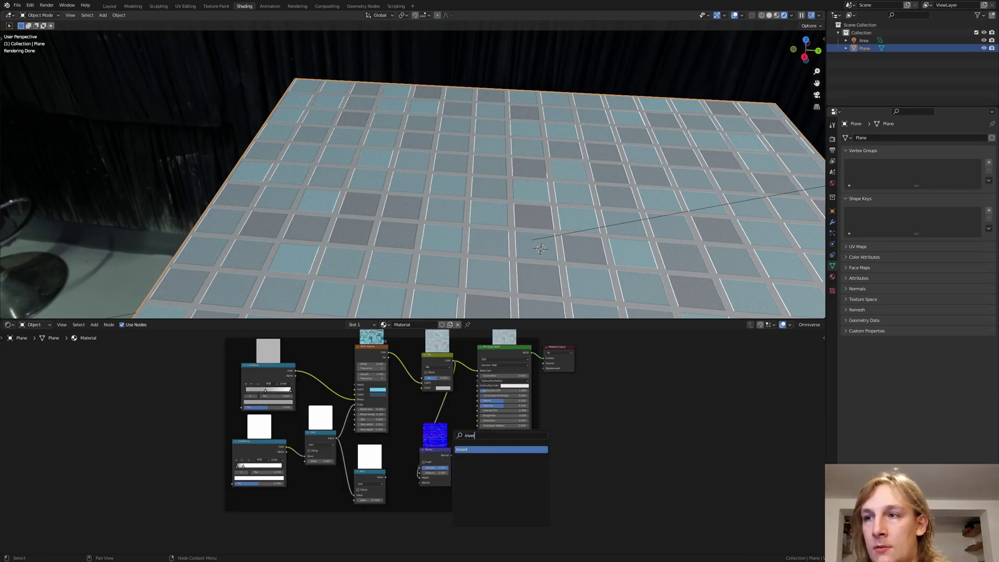
key("Return")
left_click(467, 424)
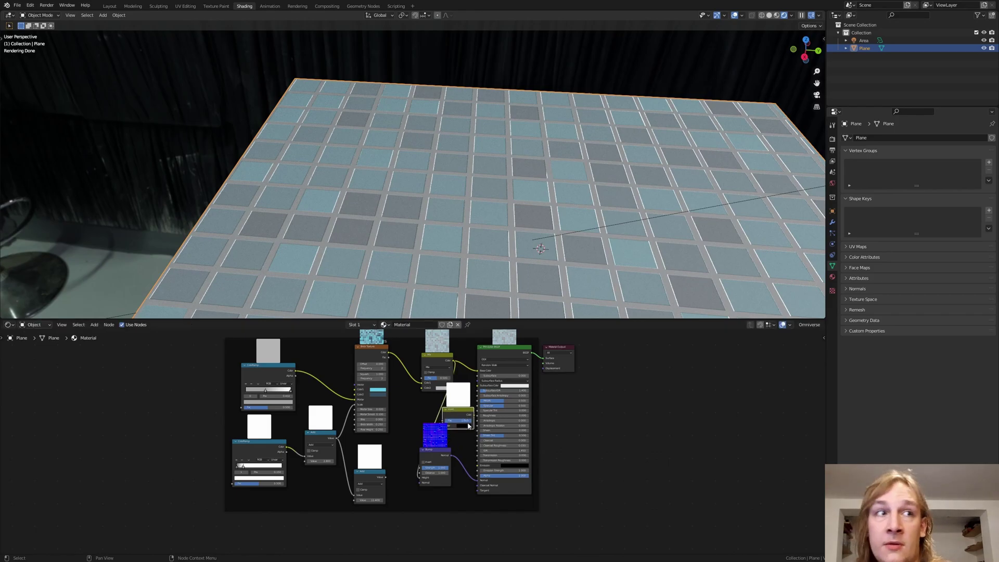
scroll(468, 424, "up", 4)
left_click_drag(429, 469, 386, 353)
middle_click_drag(387, 383, 329, 409)
scroll(328, 409, "down", 5)
middle_click_drag(479, 348, 408, 410)
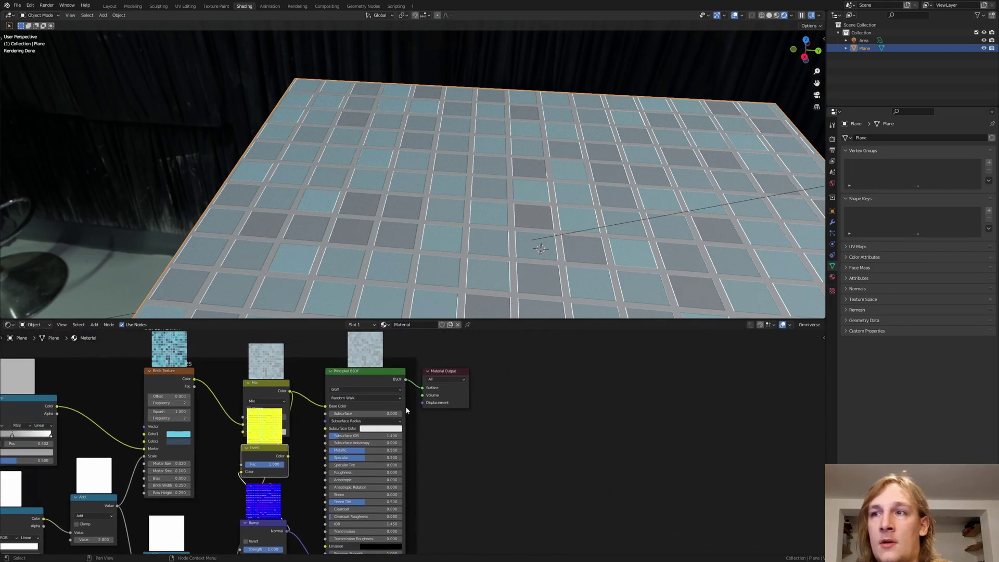
Insert a Mix Shader between the Principled BSDF and a moved-away Material Output, and connect the Invert's Color output to its Fac input
left_click(457, 400)
left_click_drag(456, 399, 581, 398)
key("shift+a")
left_click(583, 396)
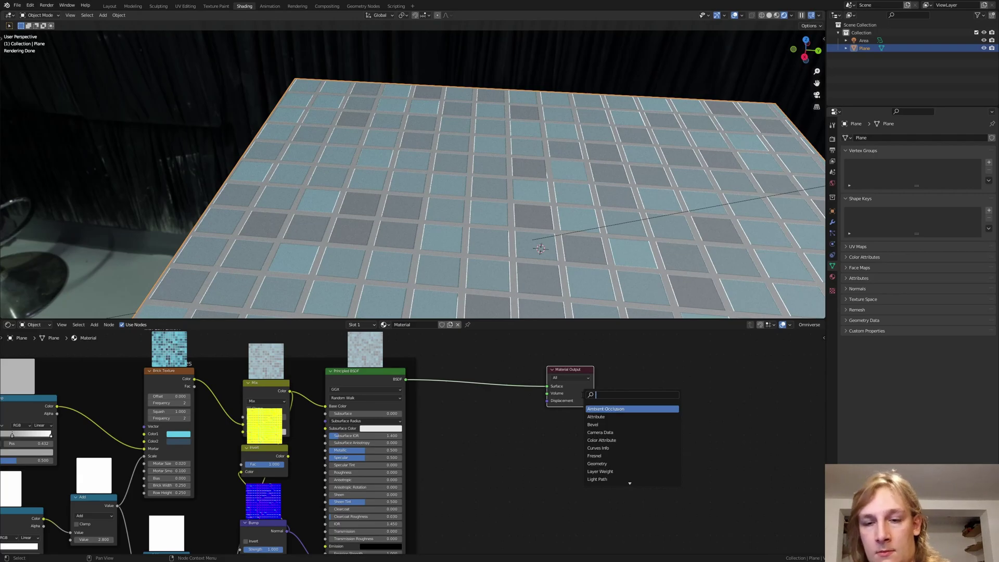
type("mix")
key("Return")
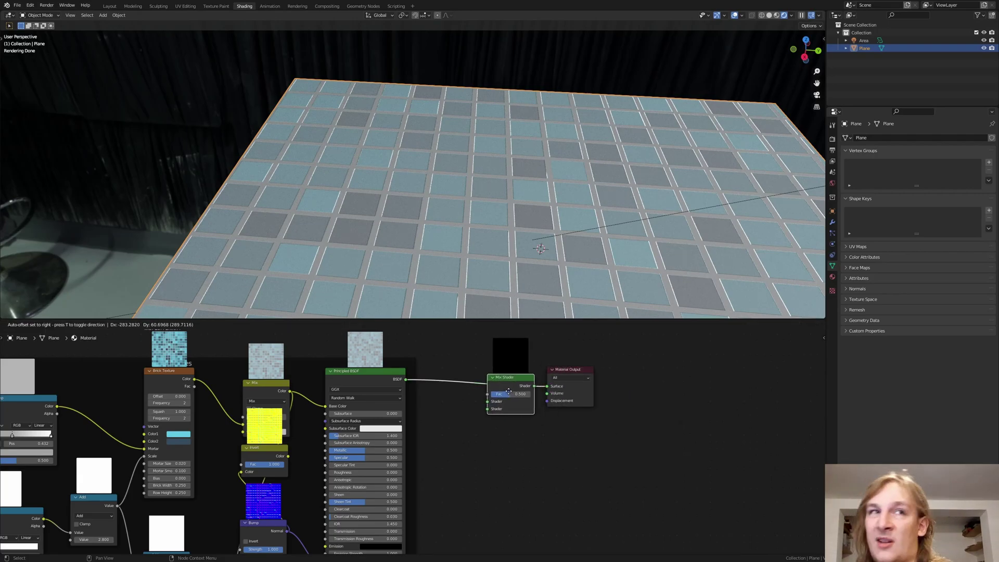
left_click(507, 389)
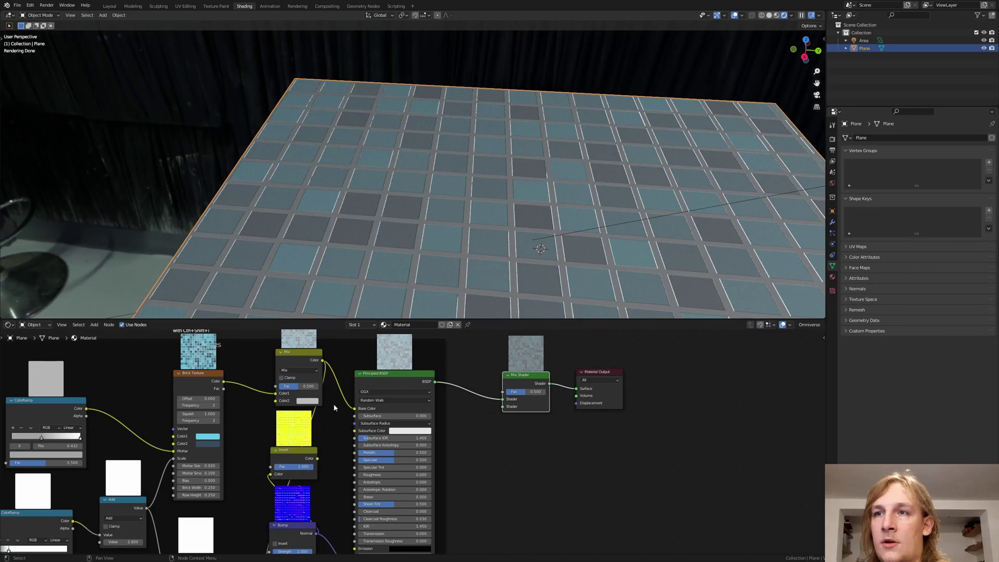
left_click_drag(317, 458, 503, 392)
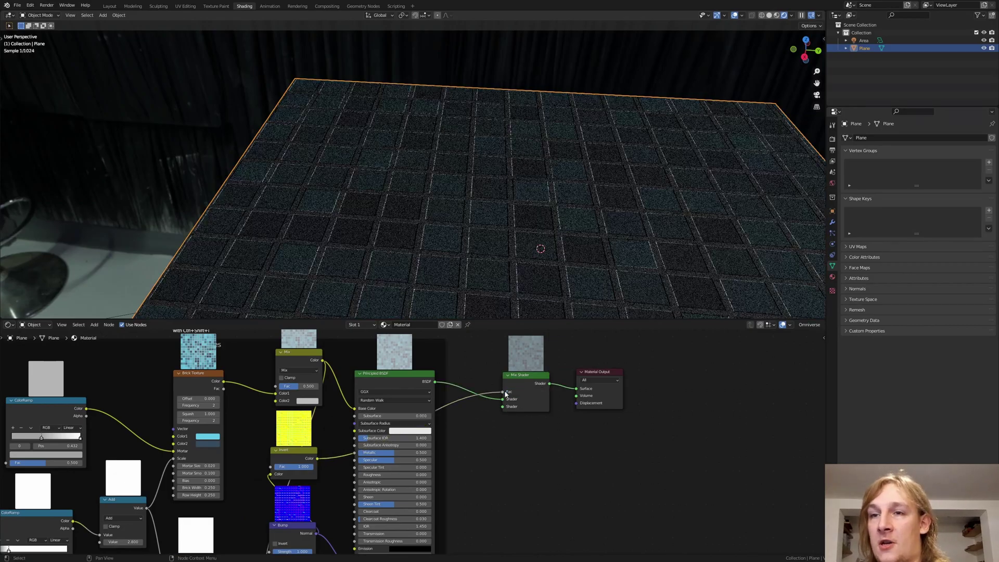
Duplicate the Mix Shader below the Tiles frame and connect its output to the original Mix Shader's second Shader input
middle_click_drag(571, 432, 576, 350)
scroll(564, 373, "down", 3)
key("shift+d")
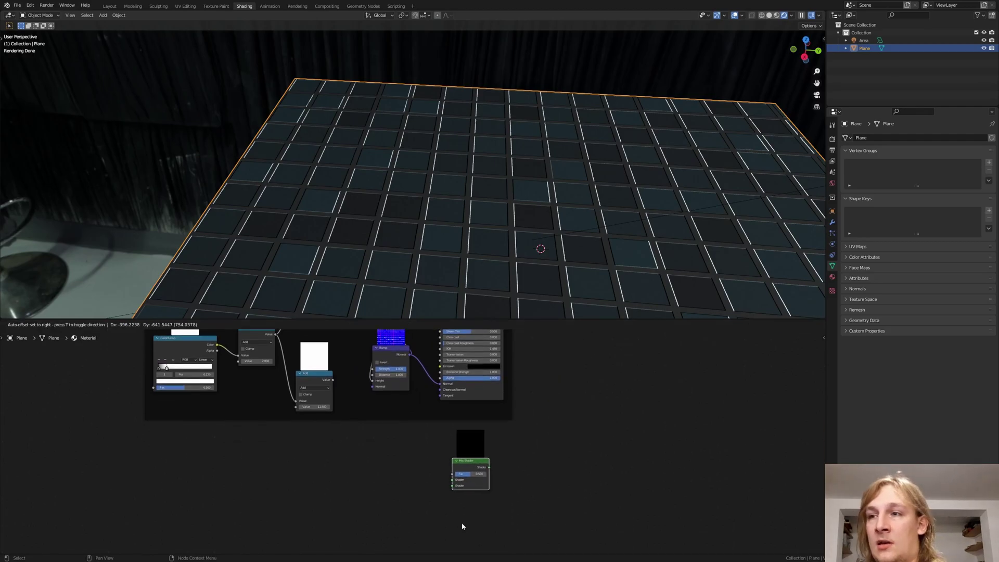
left_click(463, 526)
middle_click_drag(539, 434, 446, 497)
scroll(445, 494, "down", 3)
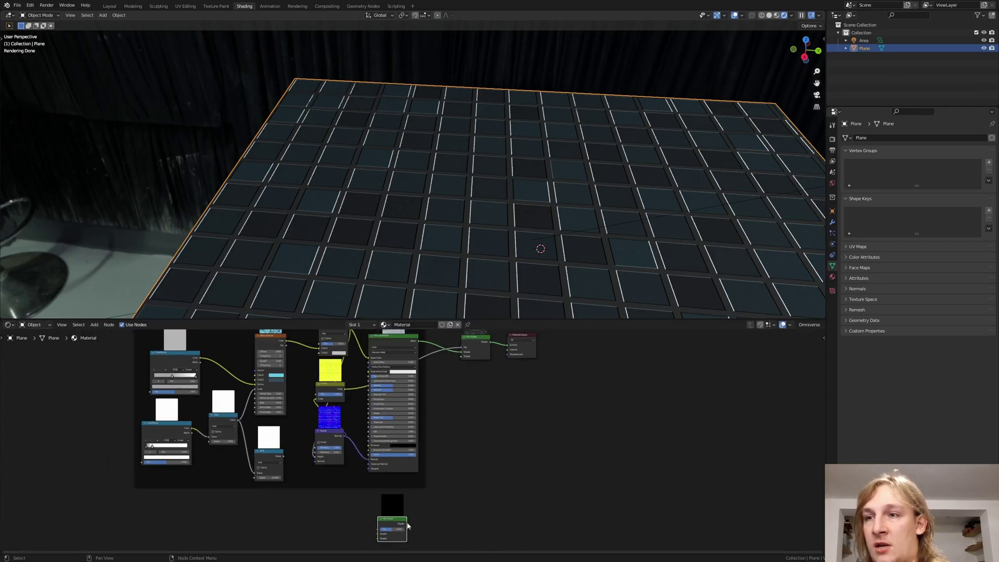
left_click_drag(407, 523, 423, 342)
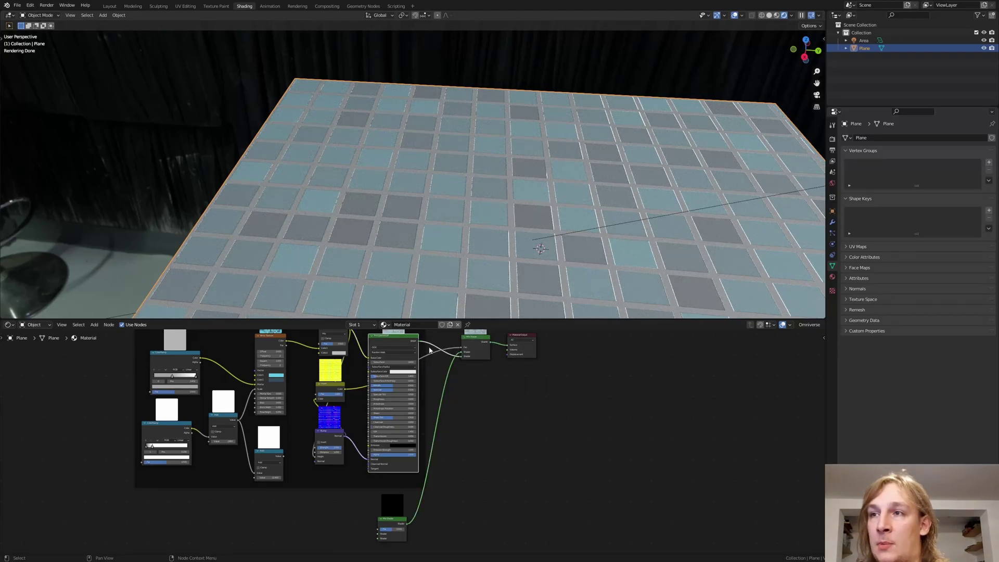
Add a Glass BSDF beside the duplicated Mix Shader and connect its BSDF output to that node's first Shader input
scroll(281, 544, "up", 5)
middle_click_drag(280, 544, 333, 447)
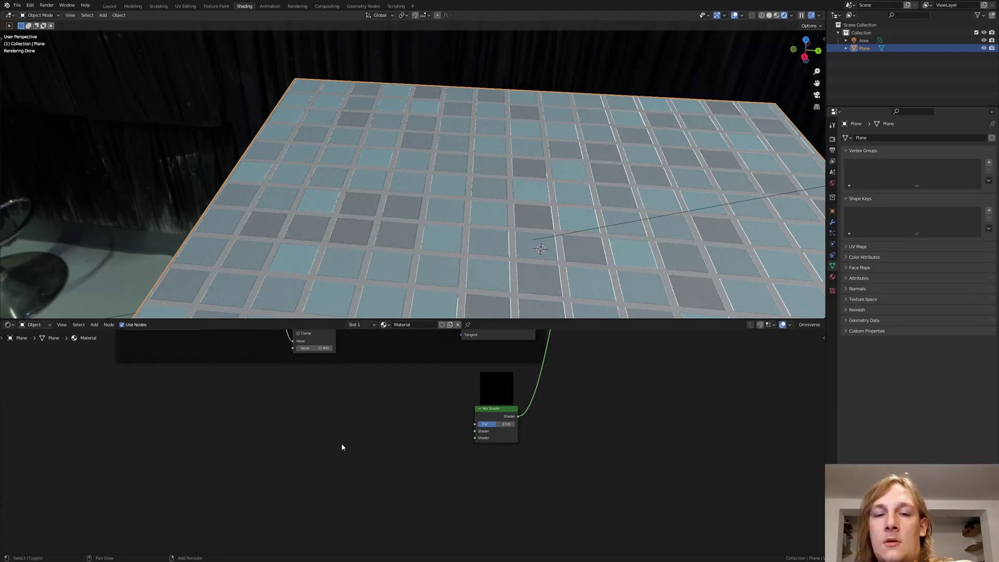
key("shift+a")
left_click(343, 445)
type("glass")
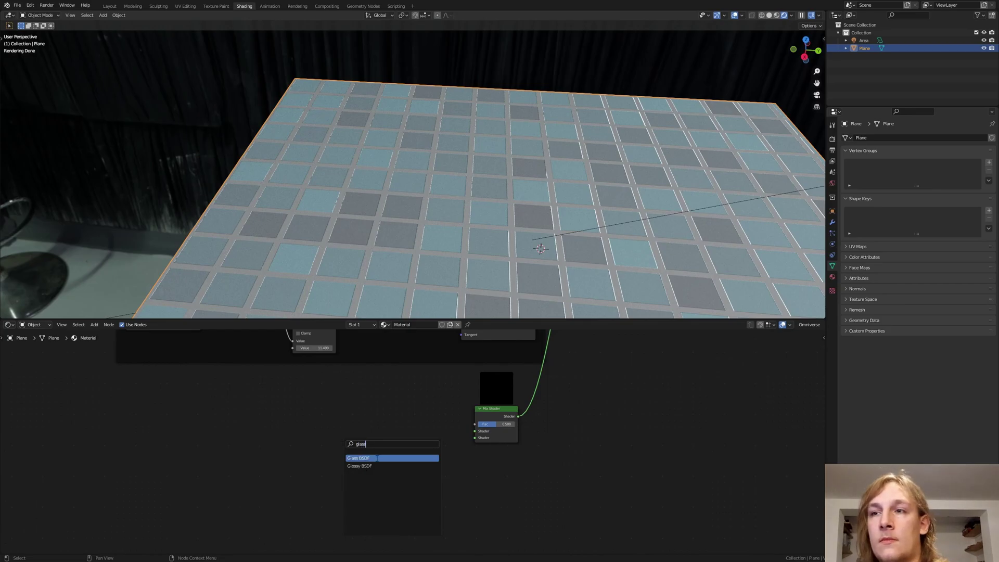
left_click(376, 458)
left_click(376, 456)
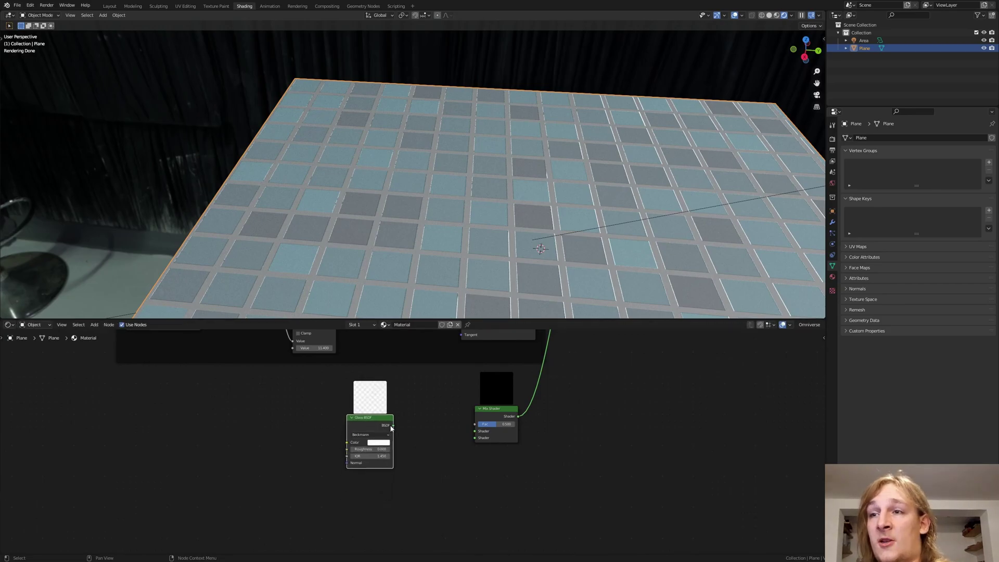
left_click_drag(393, 425, 474, 431)
left_click_drag(374, 420, 381, 416)
Add a Transparent BSDF below the Glass BSDF and connect it to the duplicated Mix Shader's second Shader input
key("shift+a")
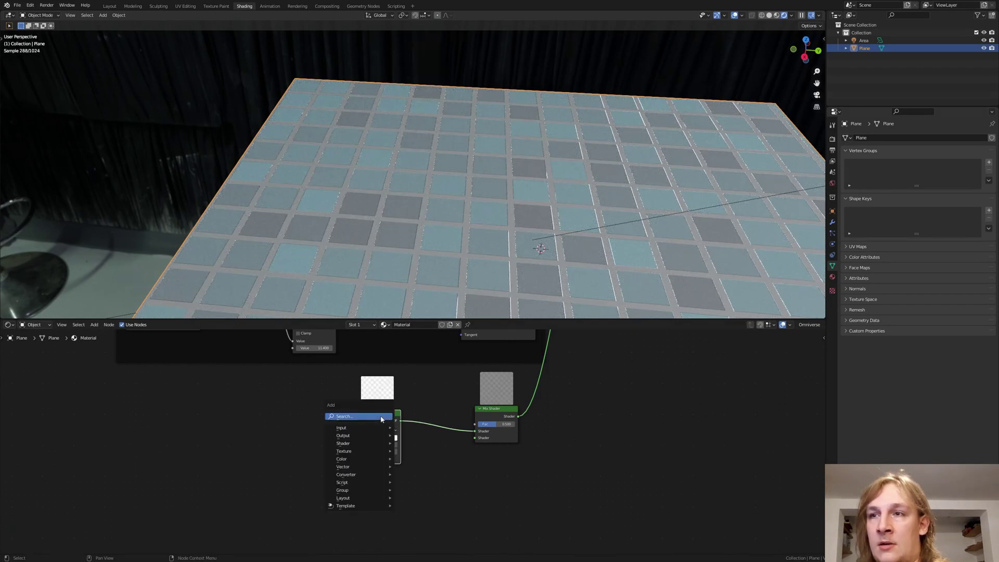
left_click(381, 417)
type("tra")
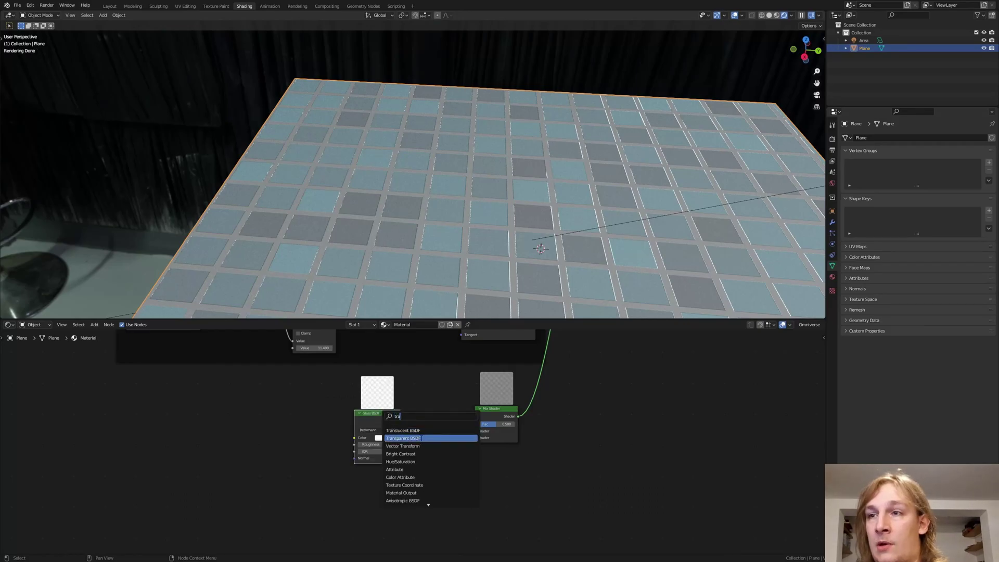
left_click(421, 437)
left_click(396, 516)
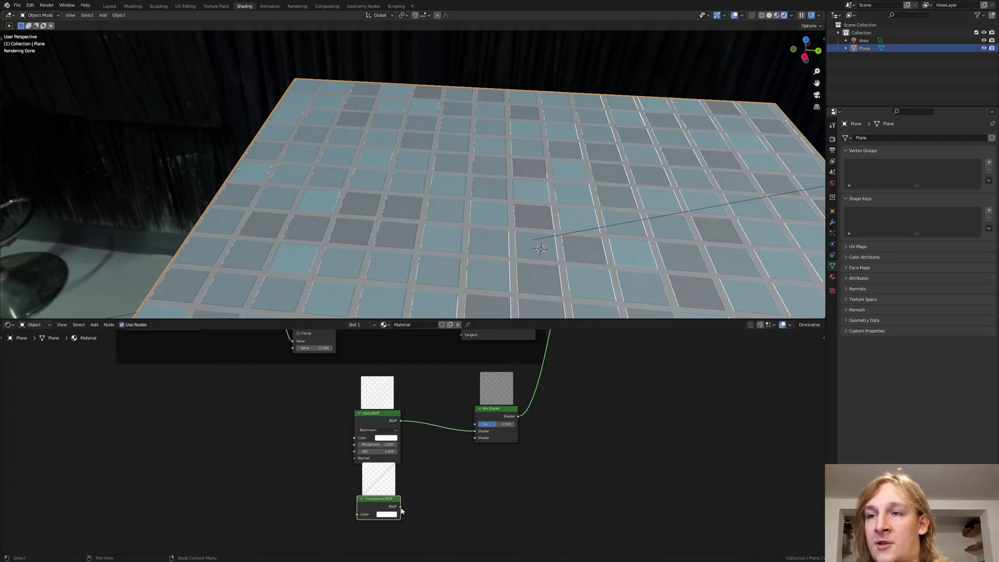
left_click_drag(401, 507, 474, 437)
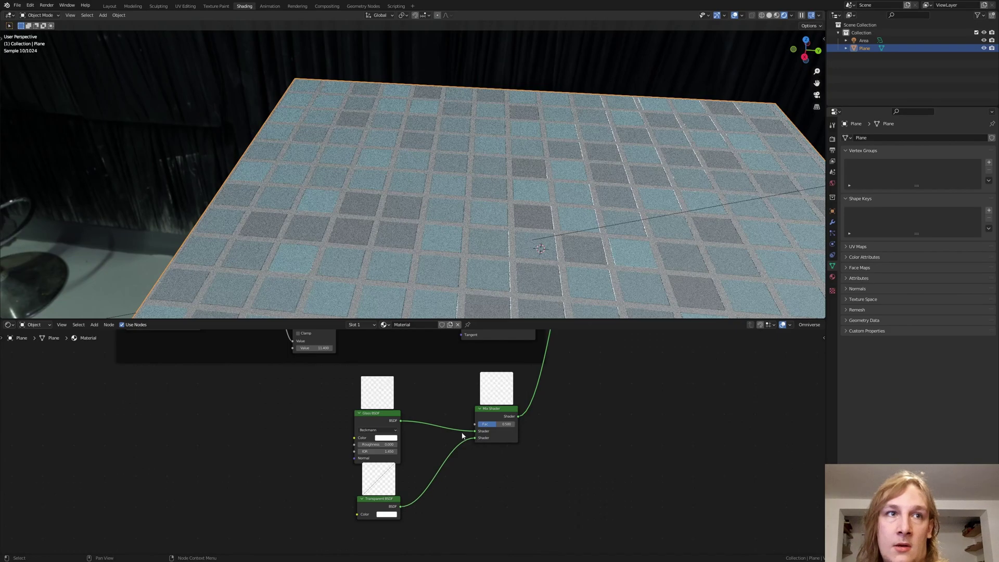
Set the duplicated Mix Shader's Fac to 0.767
scroll(492, 438, "up", 2)
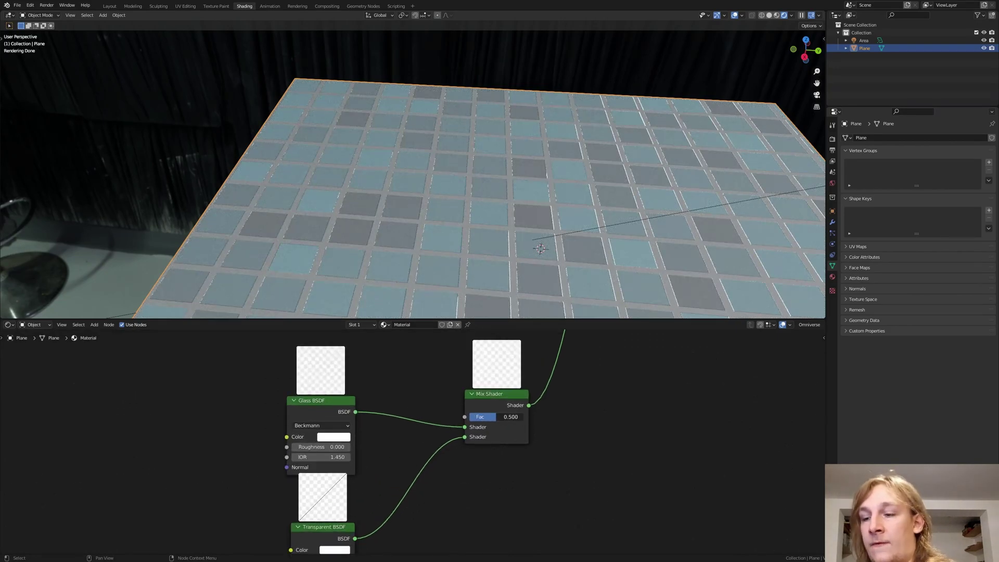
left_click(501, 416)
type(".76")
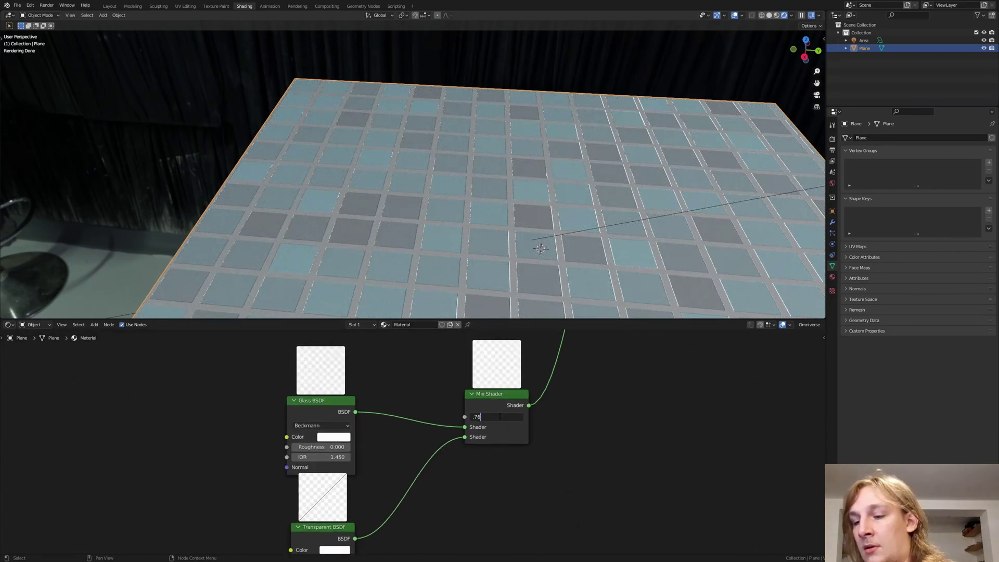
type("7")
key("Return")
Set the Transparent BSDF's color to black
middle_click_drag(500, 419, 496, 399)
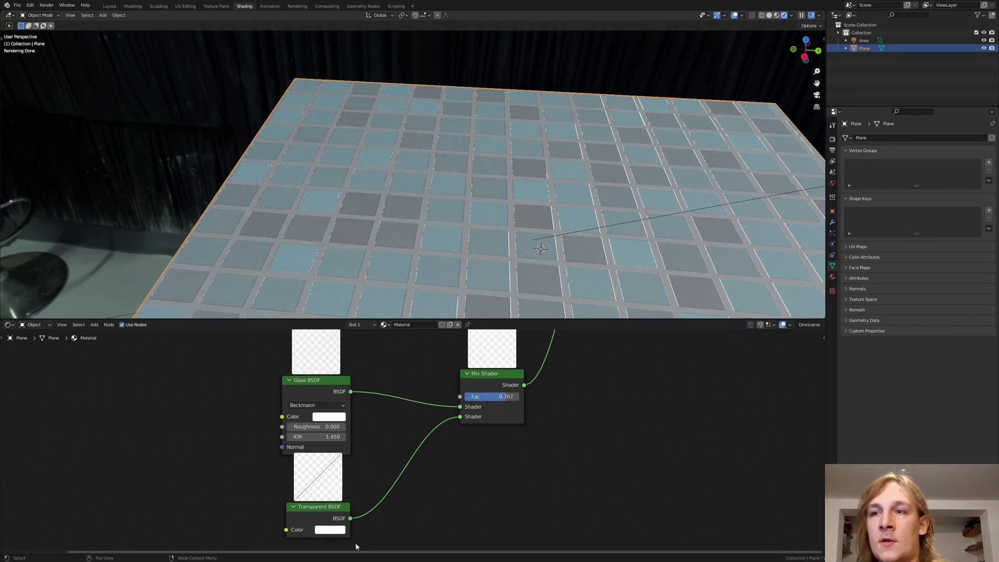
left_click(338, 529)
left_click_drag(393, 451, 393, 464)
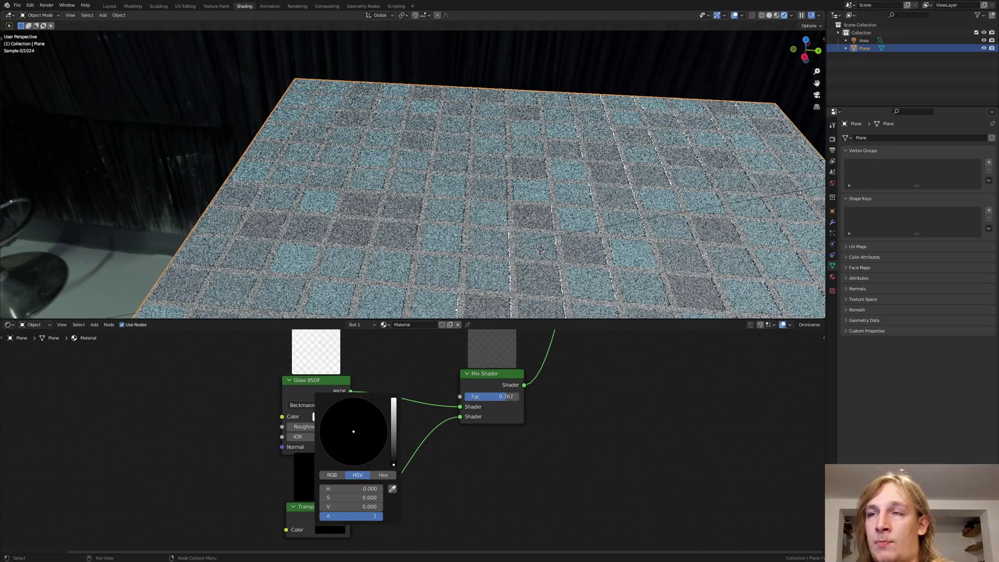
Add a Noise Texture ahead of the Glass BSDF and set its dimensions to 4D
middle_click_drag(103, 384, 235, 385)
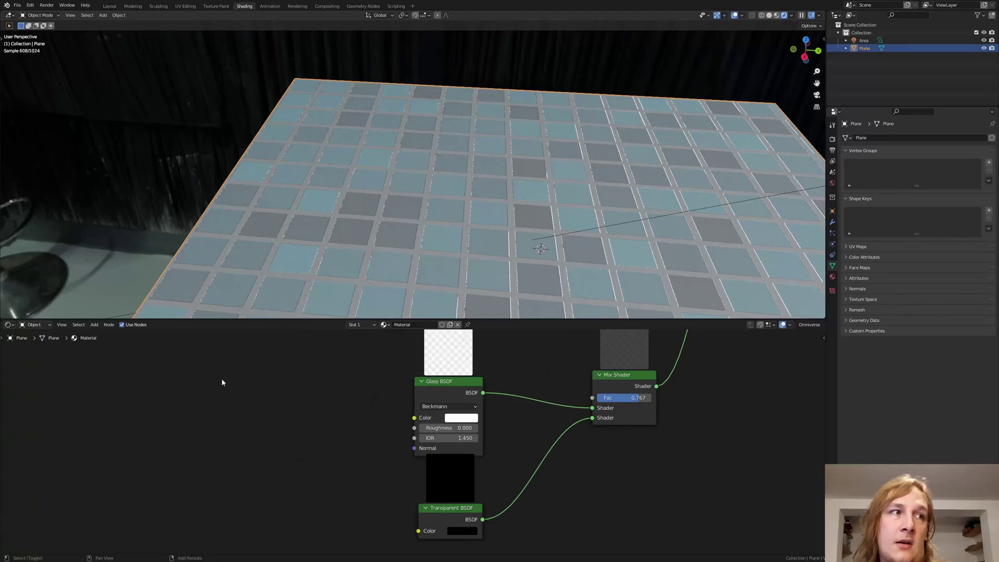
key("shift+a")
type("noi")
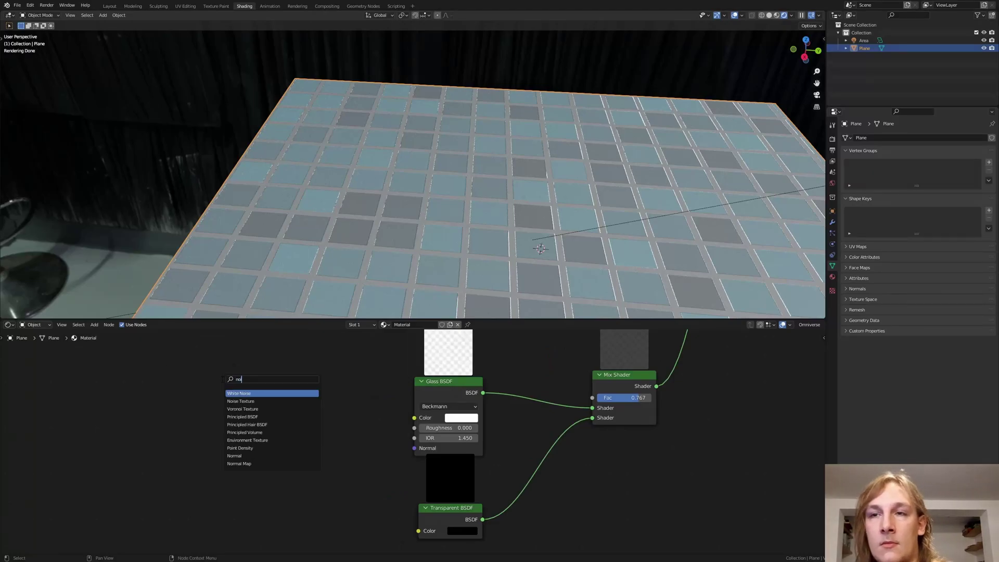
key("Down")
key("Up")
key("Down")
key("Return")
left_click(127, 380)
left_click(165, 418)
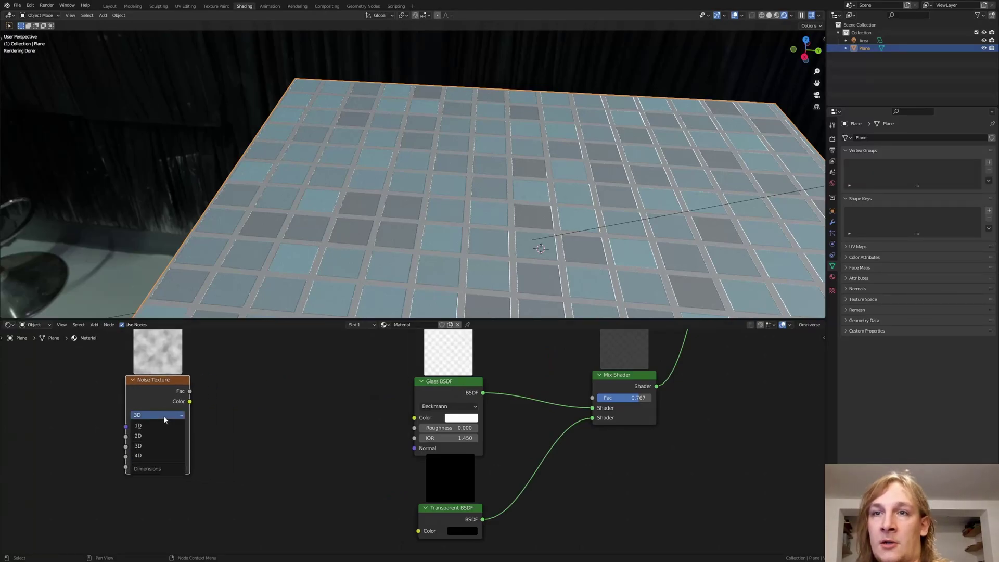
left_click(165, 455)
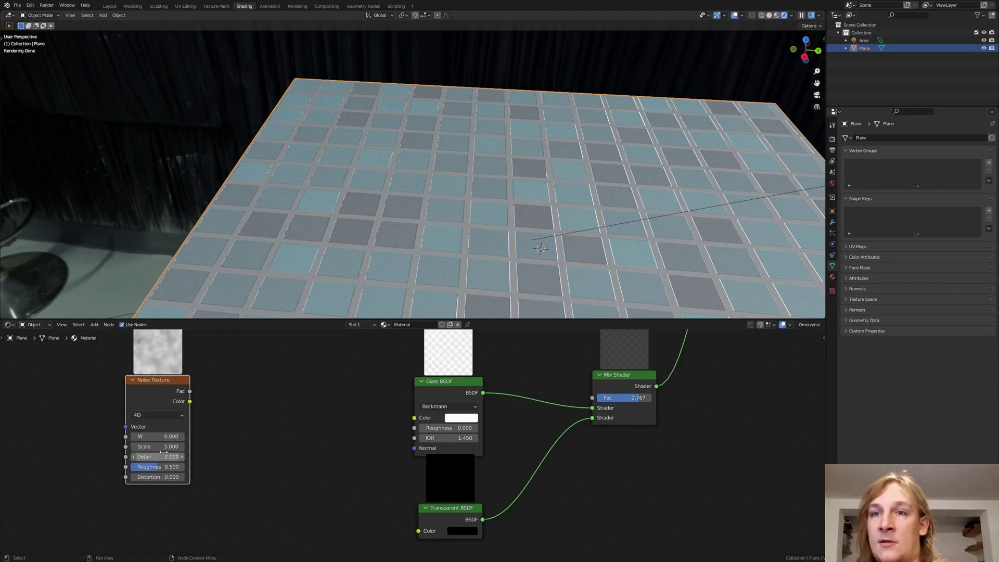
Set the Noise Texture's Detail to 1.7 and connect its Fac output to the Glass BSDF's Color input
left_click(165, 456)
type("1.7")
key("Return")
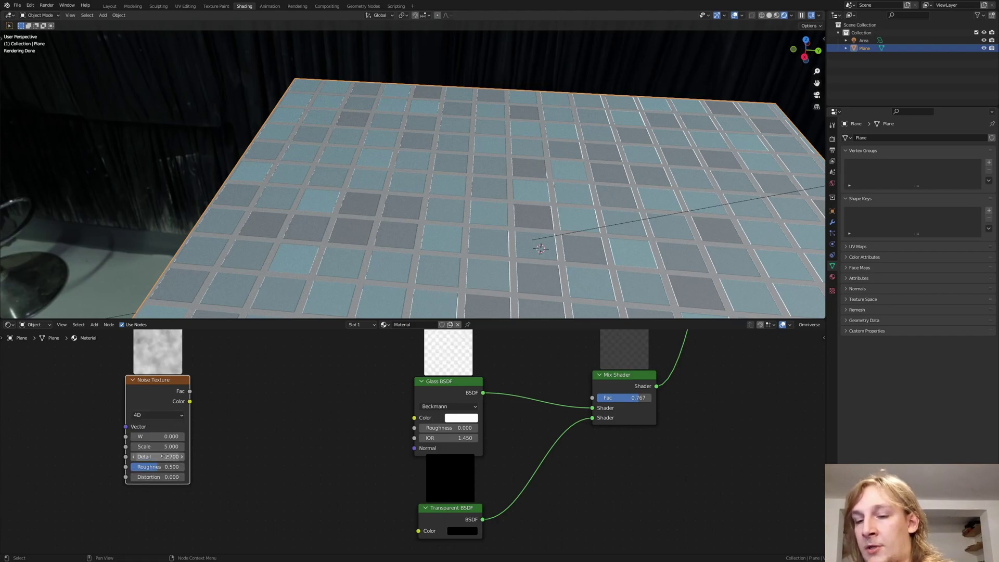
middle_click_drag(317, 405, 327, 410)
left_click_drag(199, 398, 424, 424)
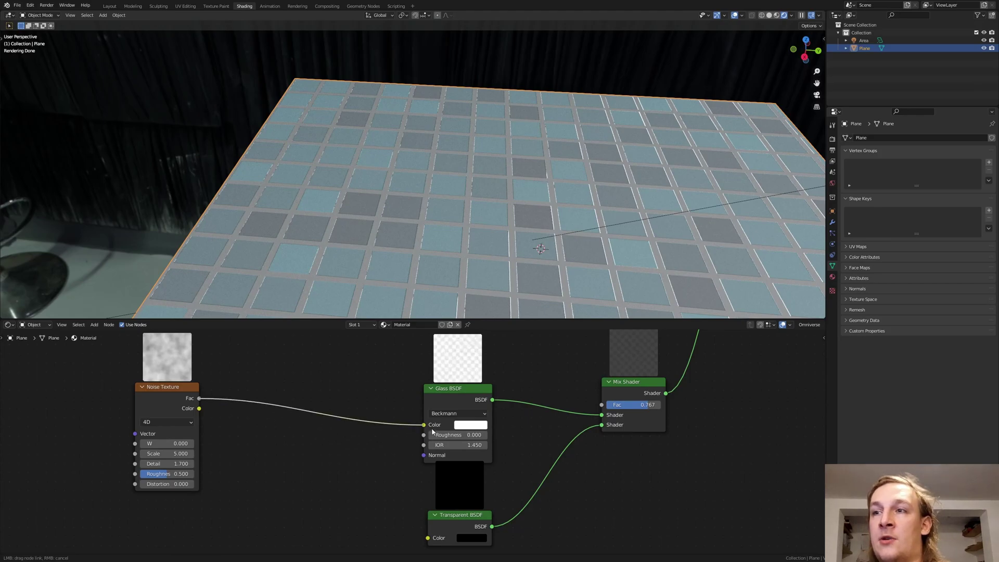
Connect the Value output of the 11.4 Add node to the Noise Texture's Scale input
scroll(407, 413, "down", 3)
middle_click_drag(416, 413, 535, 472)
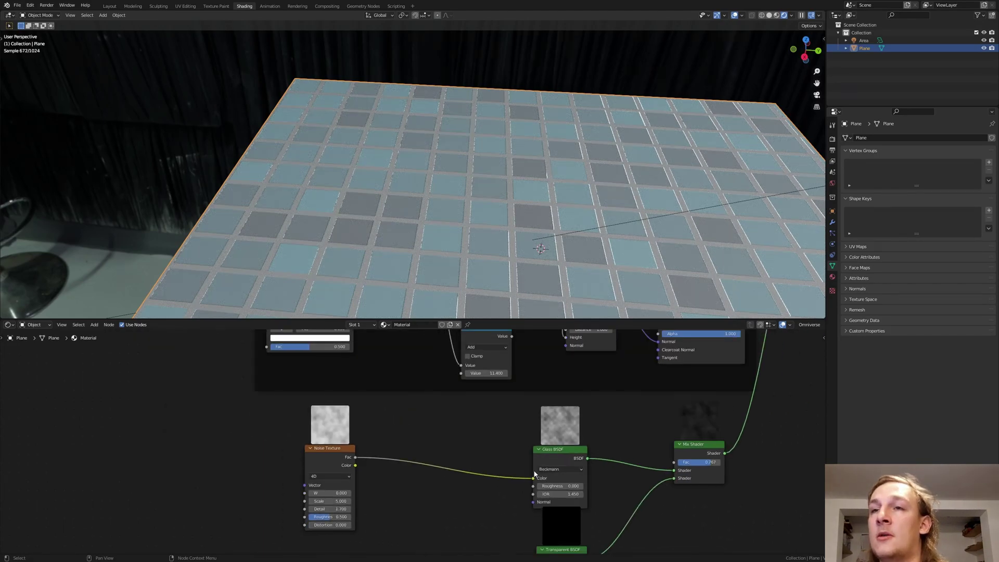
scroll(535, 473, "down", 1)
middle_click_drag(453, 408, 440, 425)
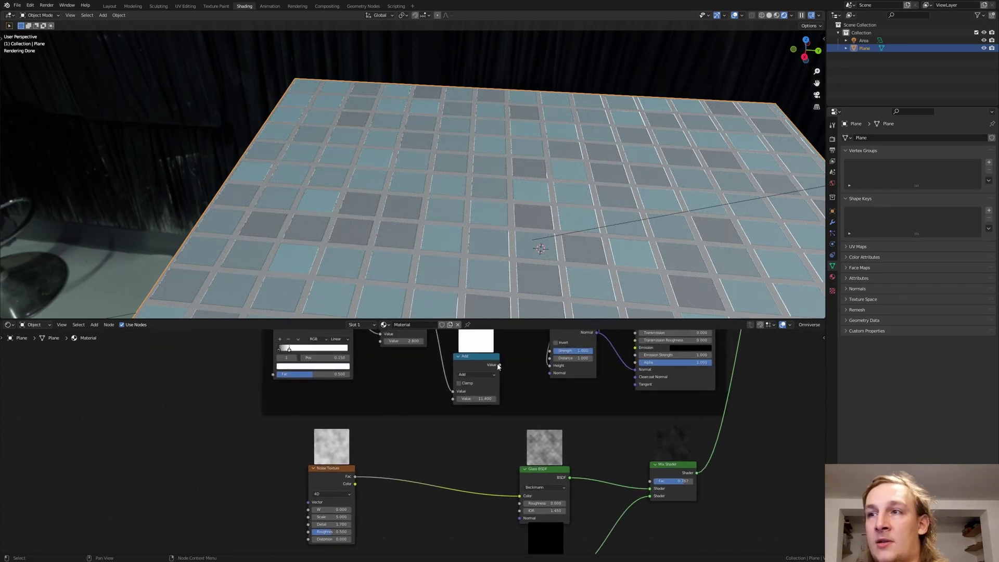
left_click_drag(498, 366, 308, 516)
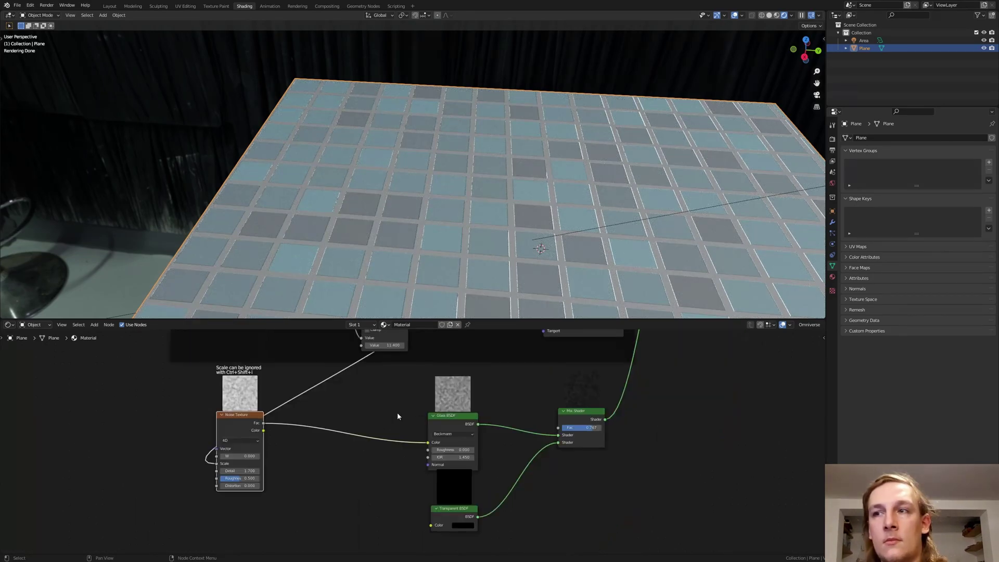
Insert a ColorRamp into the link between the Noise Texture and the Glass BSDF
middle_click_drag(400, 415, 423, 411)
key("shift+a")
left_click(425, 409)
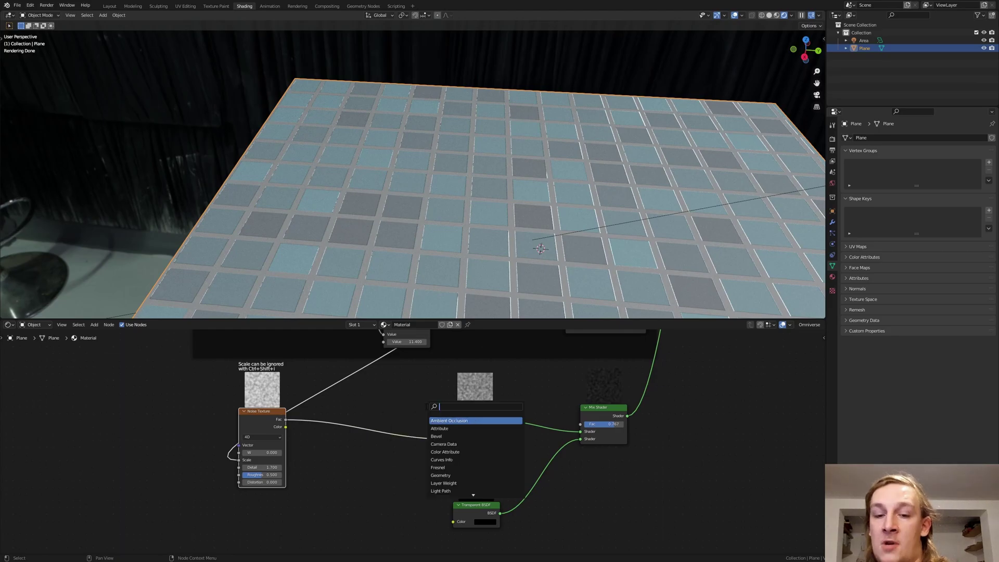
type("color ramp")
key("Return")
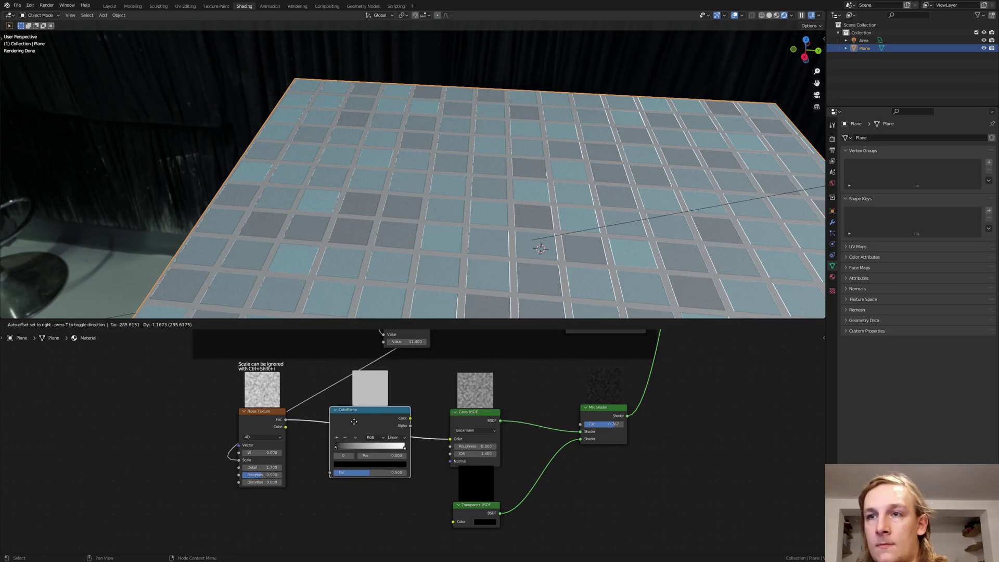
left_click(343, 421)
Duplicate the ColorRamp twice to chain three before the Glass BSDF, and move the Transparent BSDF under the Glass BSDF
key("shift+d")
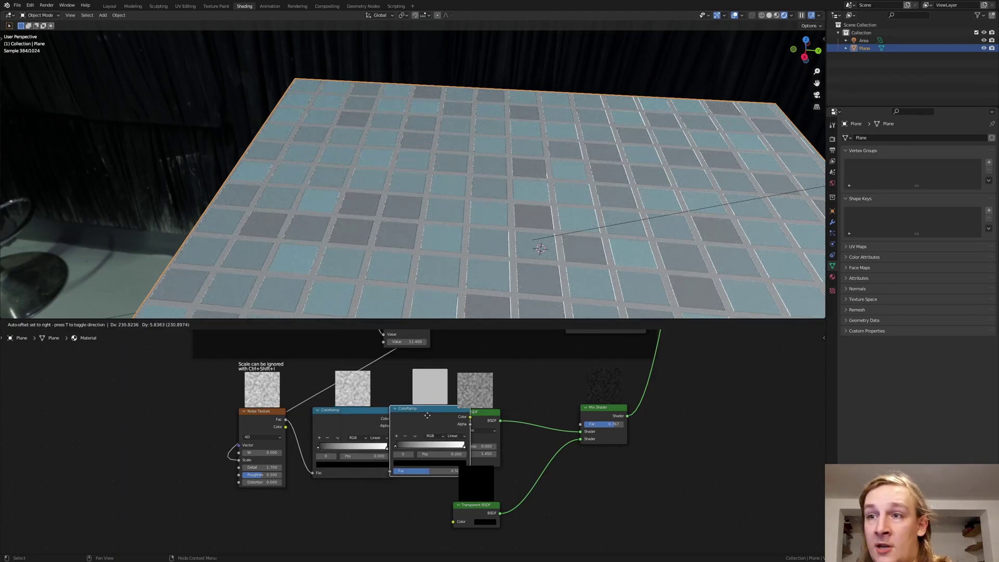
left_click(433, 418)
key("shift+d")
left_click(541, 416)
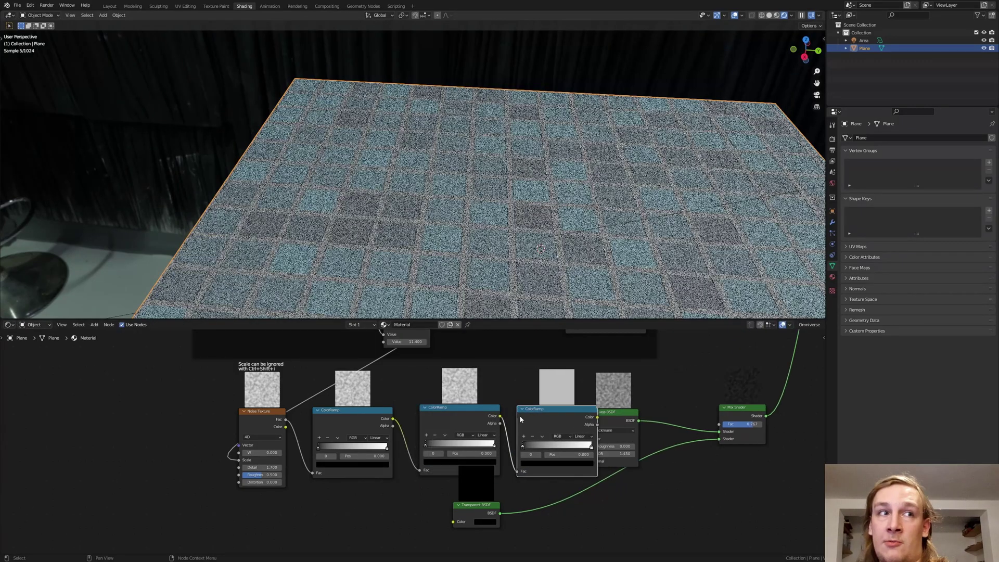
left_click_drag(474, 515, 647, 519)
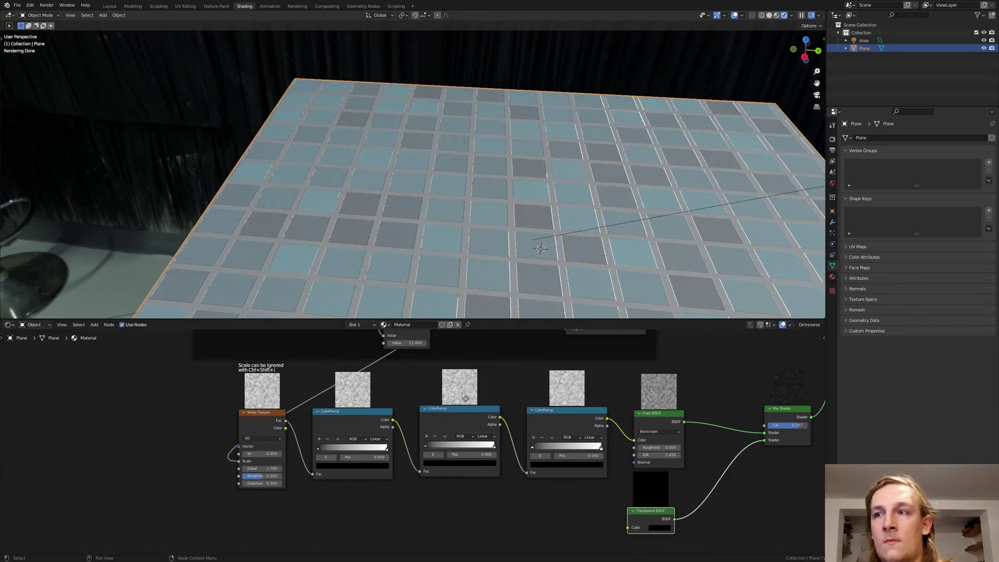
Connect the second ColorRamp's Color output to the Bump node's Normal input in the Tiles frame
scroll(441, 483, "down", 5)
middle_click_drag(492, 418, 437, 535)
scroll(440, 493, "down", 2)
left_click_drag(435, 529, 425, 396)
middle_click_drag(428, 474, 446, 408)
Move the first ColorRamp's black stop to 0.591 and the second ColorRamp's white stop to 0.586
scroll(373, 483, "up", 10)
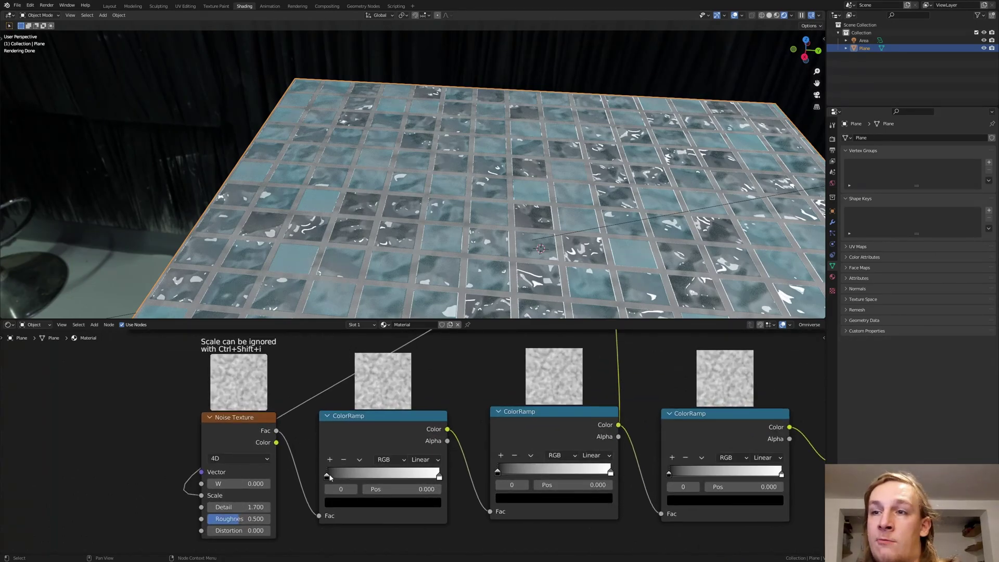
left_click_drag(330, 478, 399, 471)
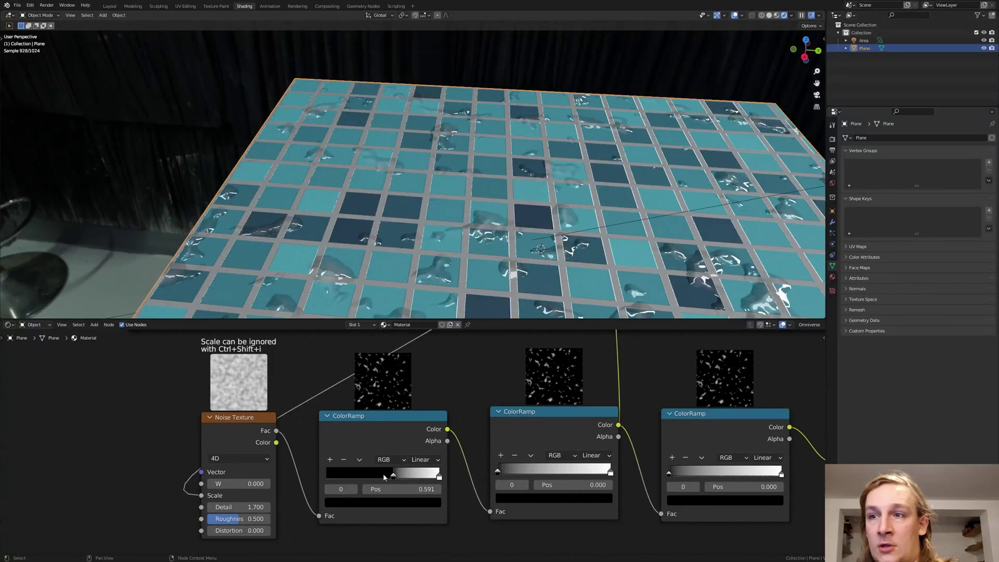
left_click_drag(611, 472, 564, 472)
Give the third ColorRamp's white stop a pale cyan tint
middle_click_drag(567, 471, 404, 456)
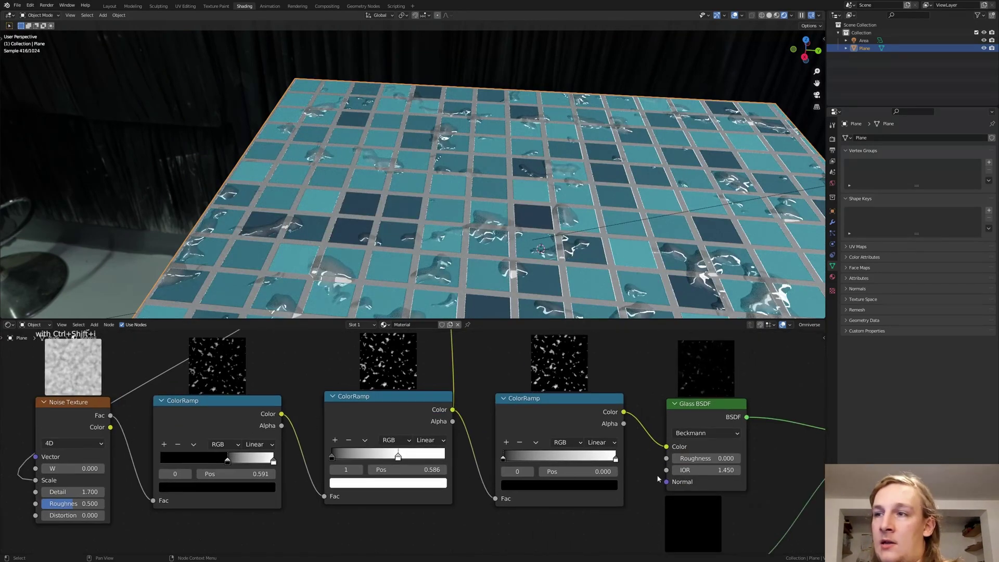
scroll(617, 461, "up", 3)
left_click(605, 454)
left_click(583, 486)
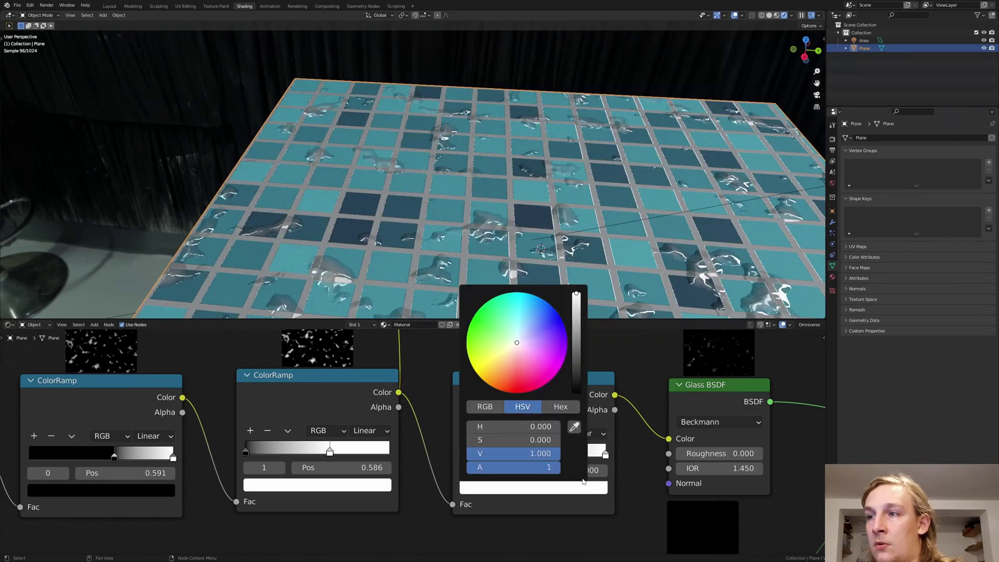
left_click_drag(516, 339, 519, 328)
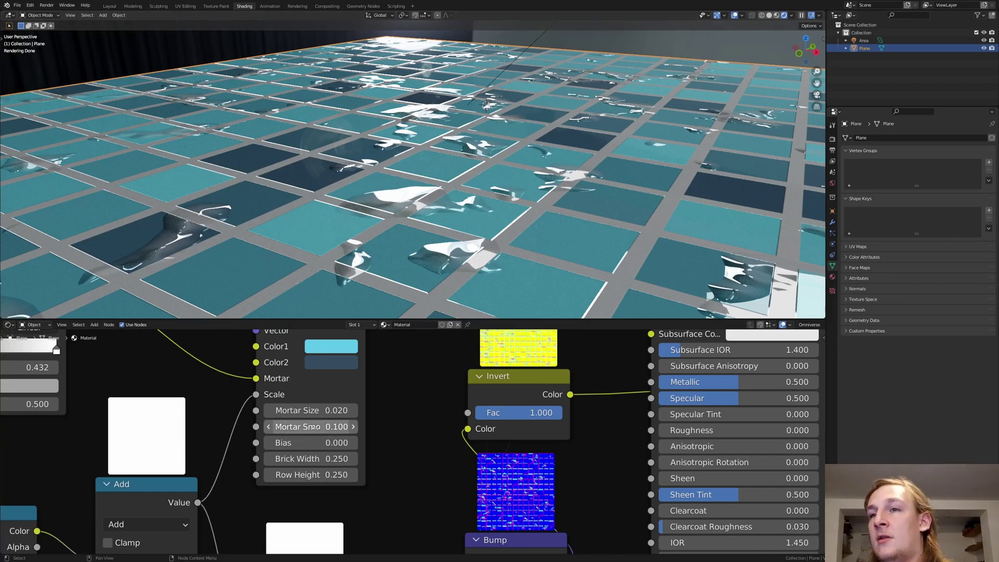
Raise the Brick Texture's Mortar Smooth to 1.000 and save the file
left_click_drag(302, 428, 458, 428)
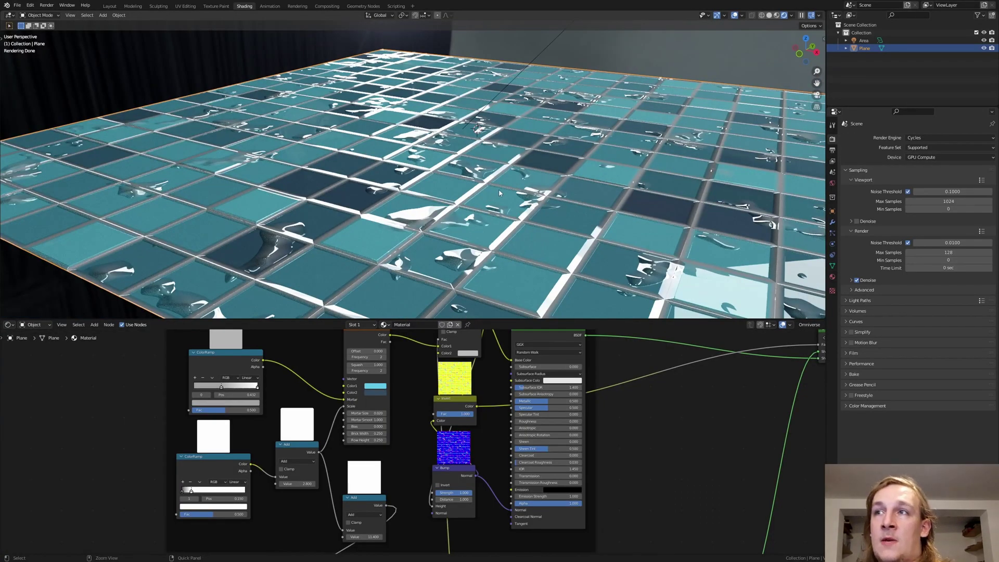
middle_click_drag(494, 189, 397, 177, "ctrl")
key("ctrl+s")
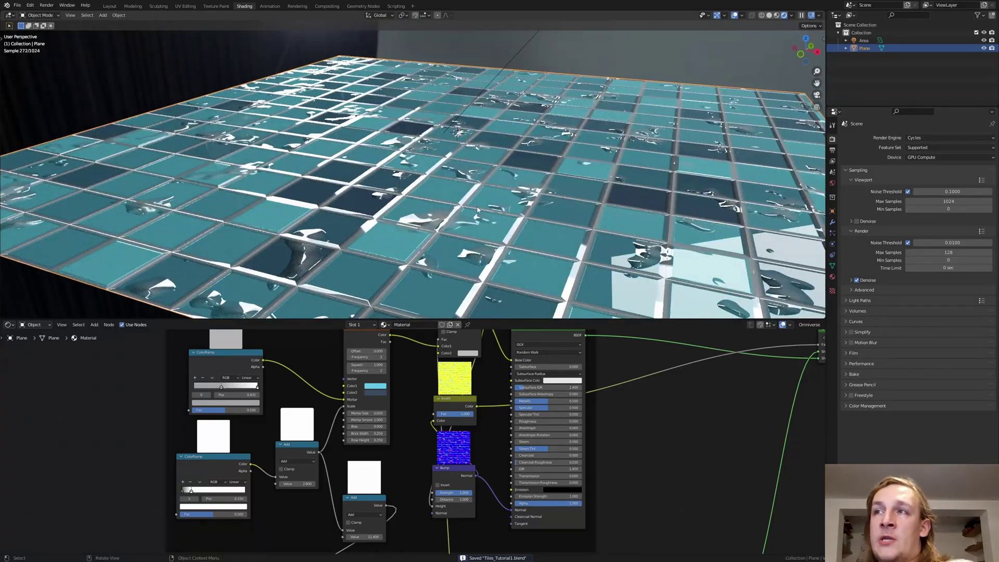
Subdivide the whole plane mesh with 100 cuts and return to Object Mode
middle_click_drag(477, 210, 475, 198)
key("Tab")
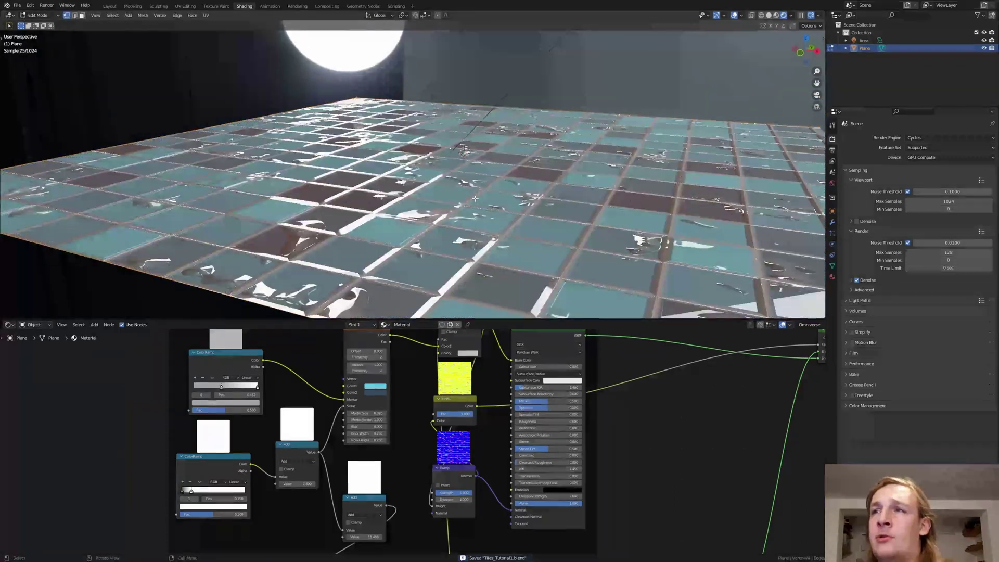
right_click(475, 198)
left_click(484, 196)
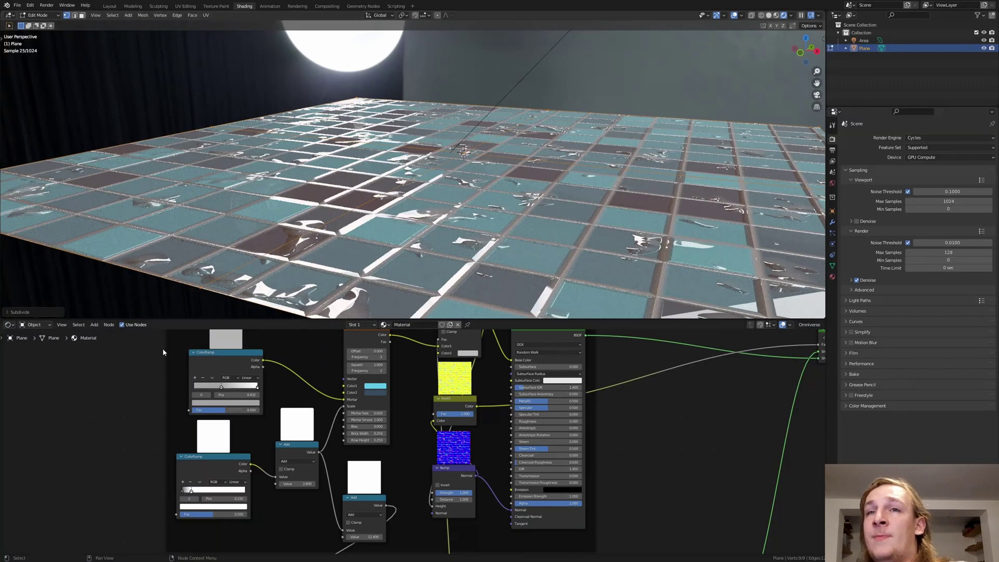
left_click(24, 312)
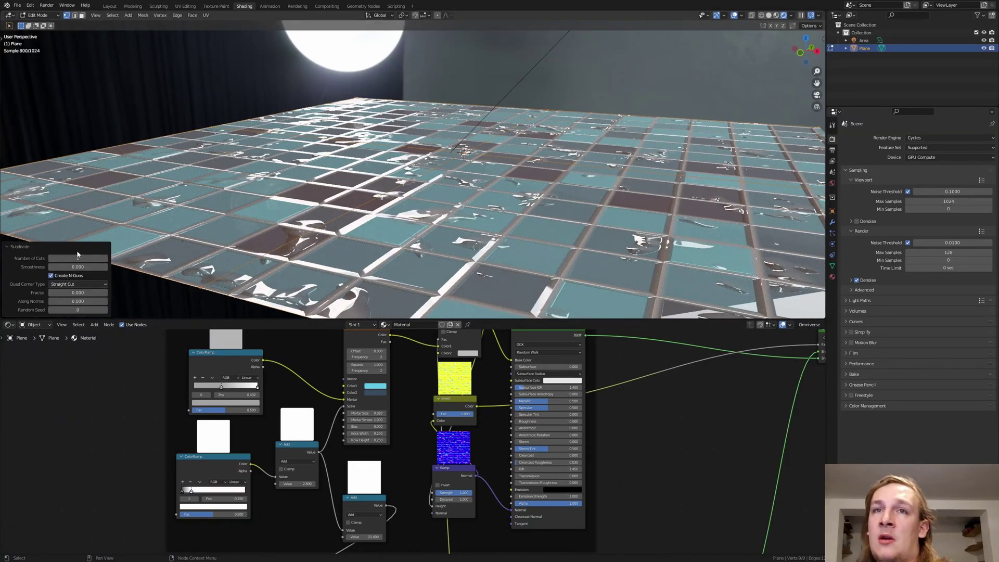
left_click(76, 257)
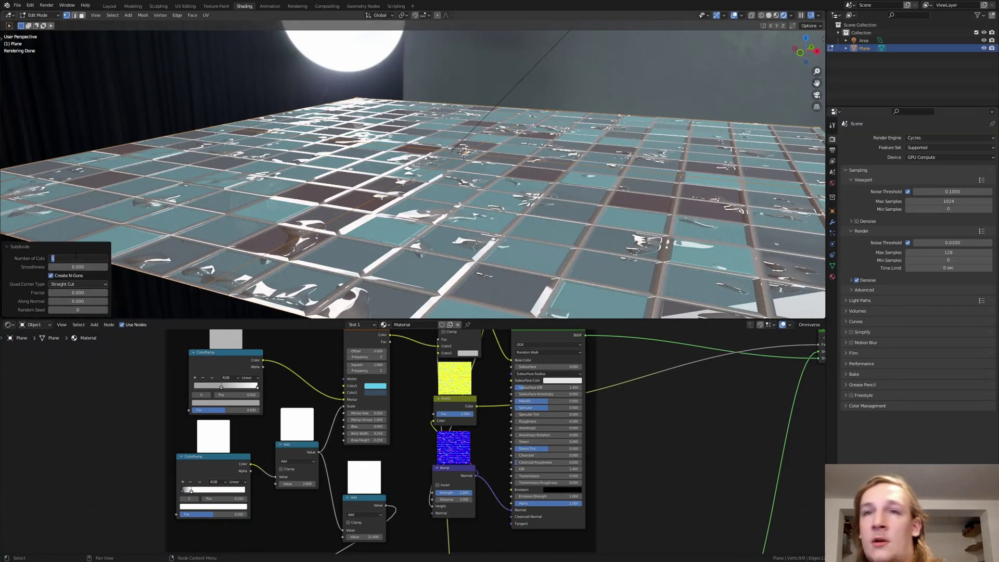
type("100")
key("Return")
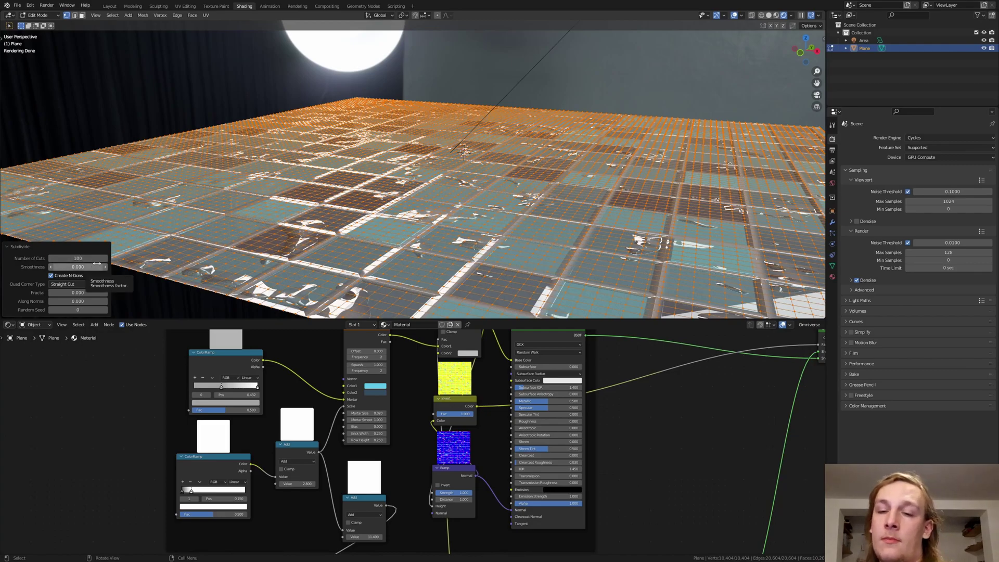
middle_click_drag(284, 207, 734, 260)
key("Tab")
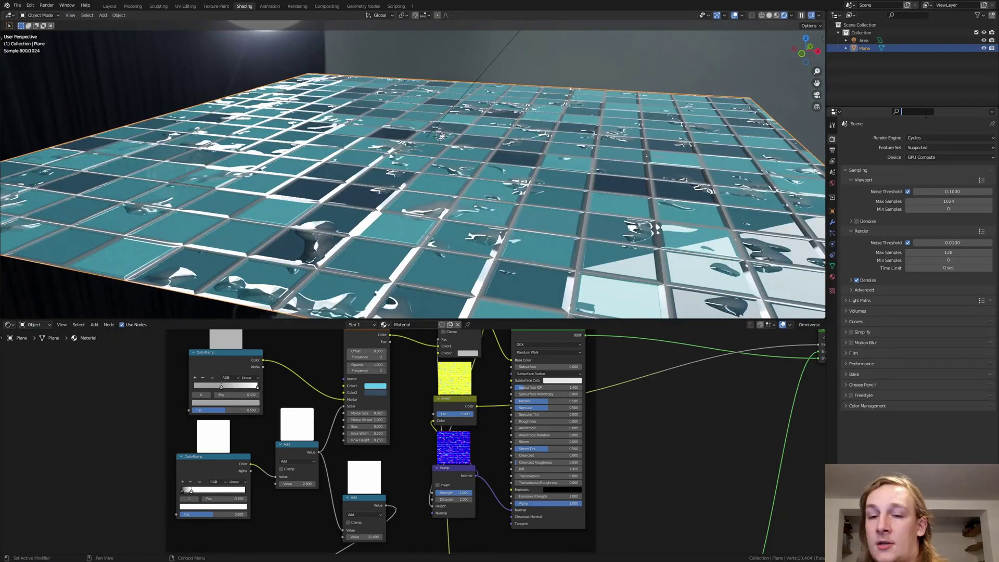
Set the plane material's surface displacement method to Displacement and Bump
type("di")
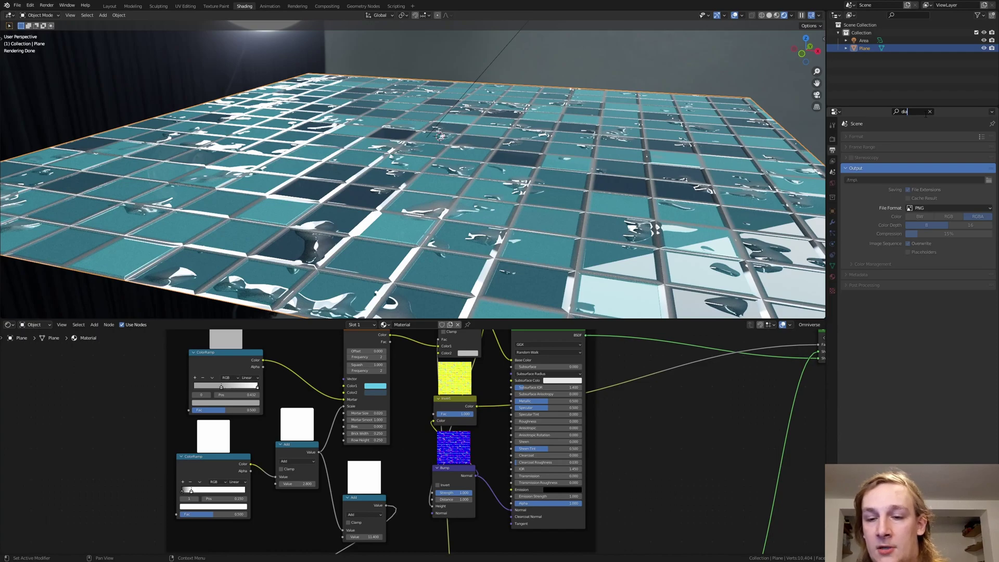
type("spl")
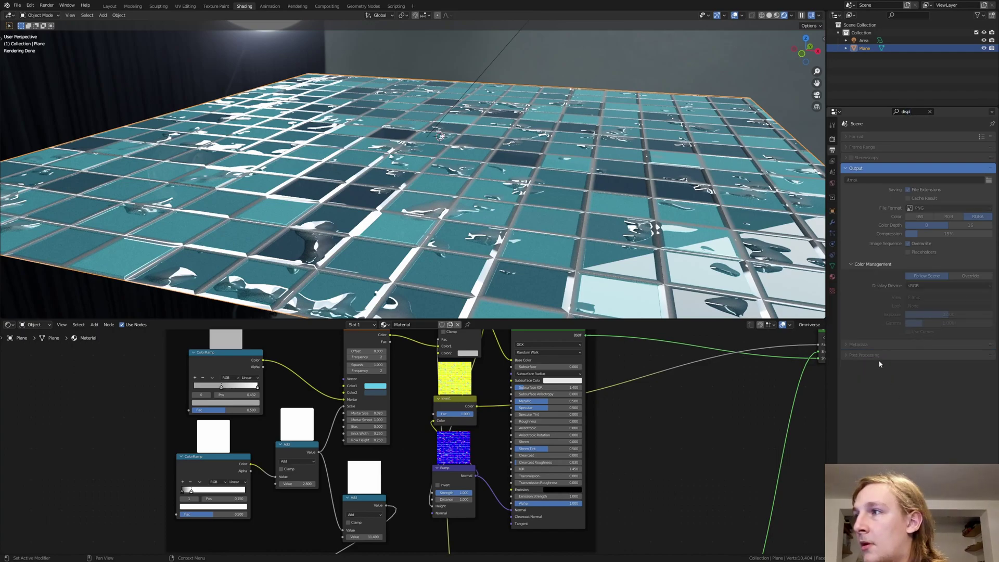
left_click(833, 276)
left_click(930, 303)
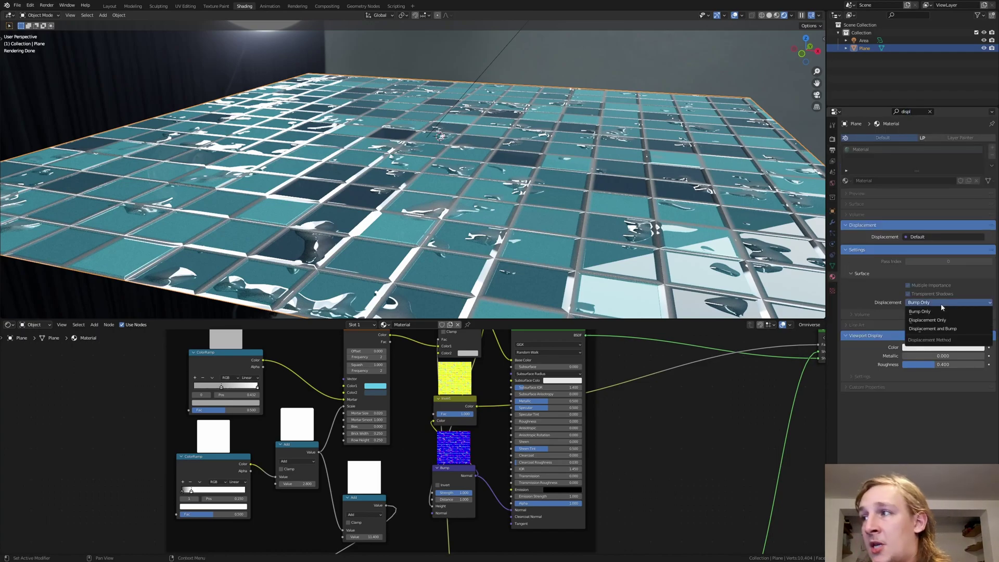
left_click(955, 335)
Add a Displacement node, feeding the Mix node's Color into its Height and its output into the Material Output's Displacement
middle_click_drag(675, 449, 408, 453)
key("shift+a")
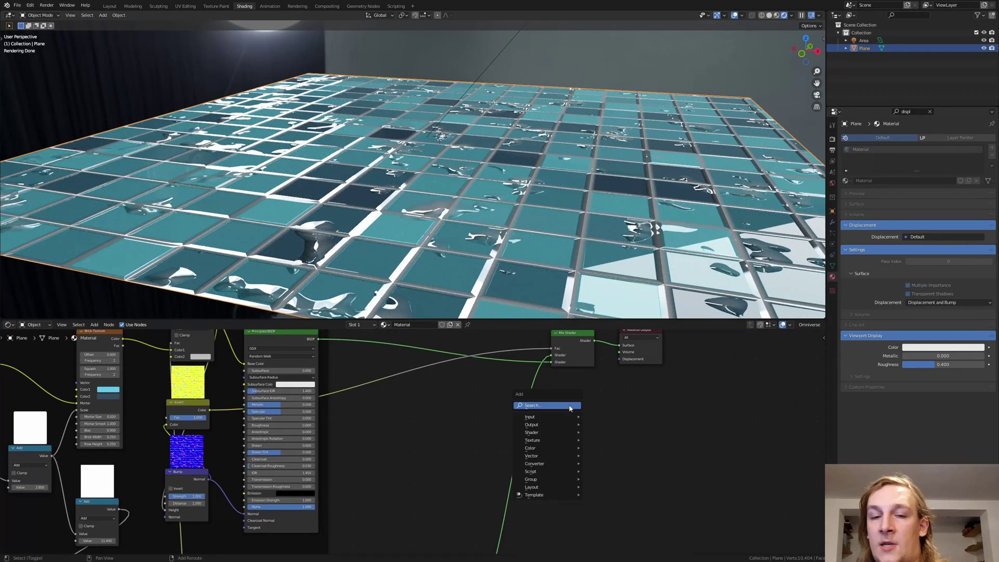
left_click(570, 407)
type("dis")
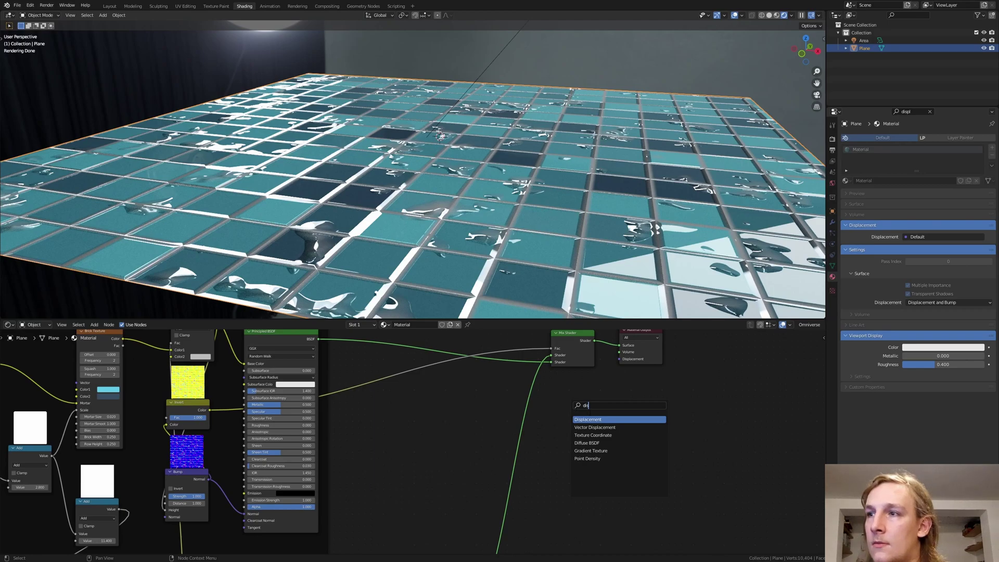
key("Return")
left_click(553, 408)
scroll(442, 403, "down", 1)
middle_click_drag(431, 401, 398, 447)
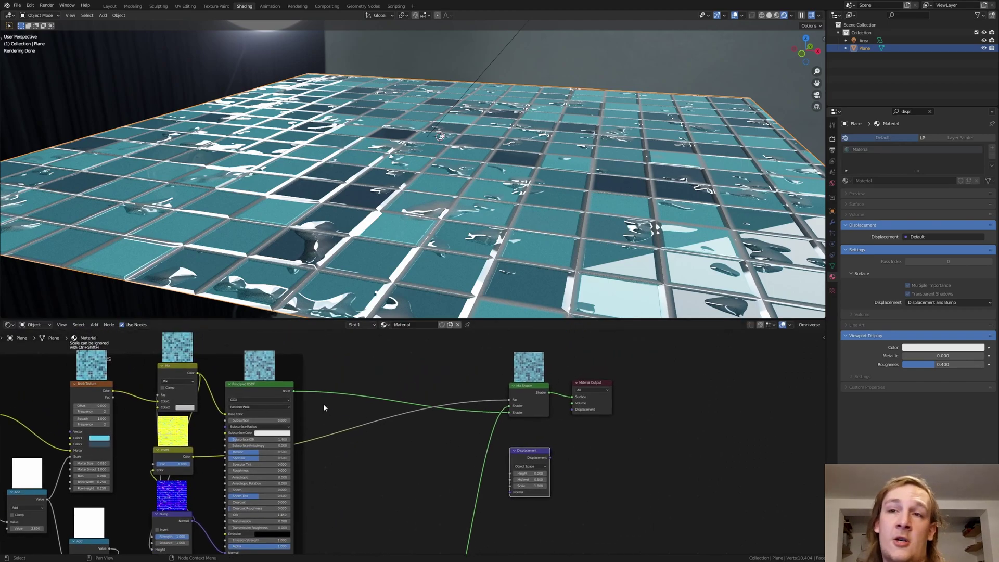
left_click_drag(197, 373, 572, 410)
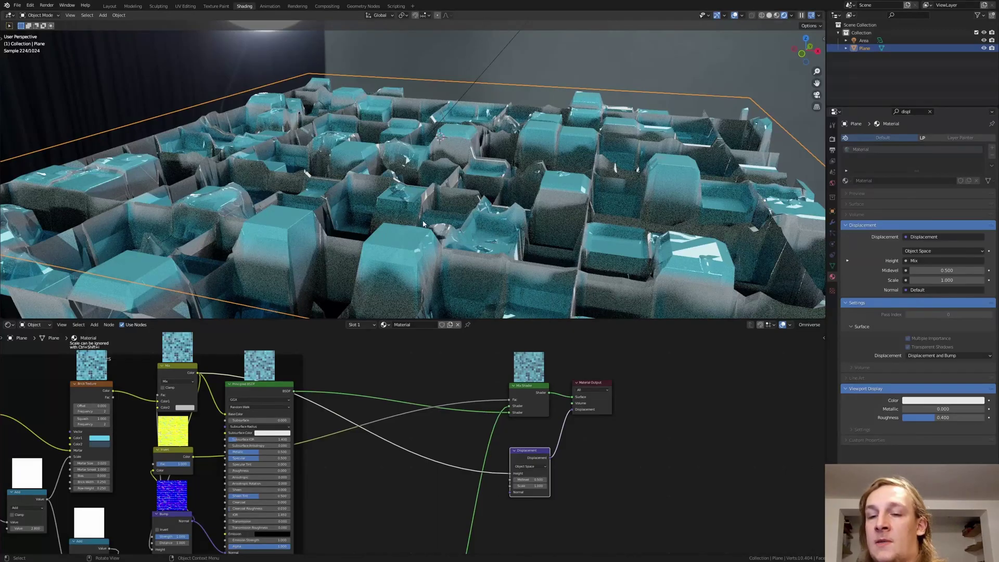
Set the Displacement node's Scale to 0.01
middle_click_drag(541, 445, 441, 406)
scroll(442, 436, "up", 6)
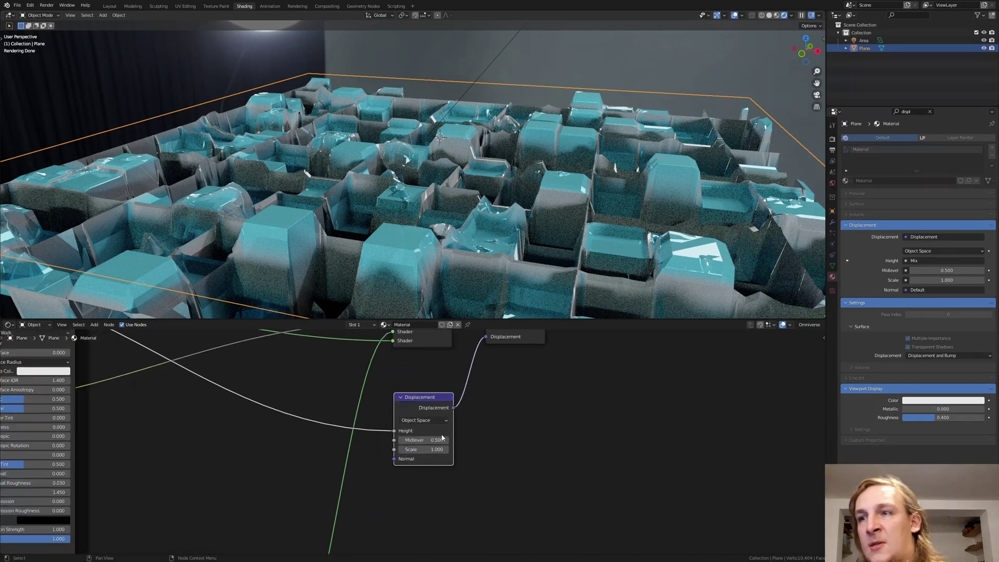
left_click(436, 450)
type(".0.01")
key("Return")
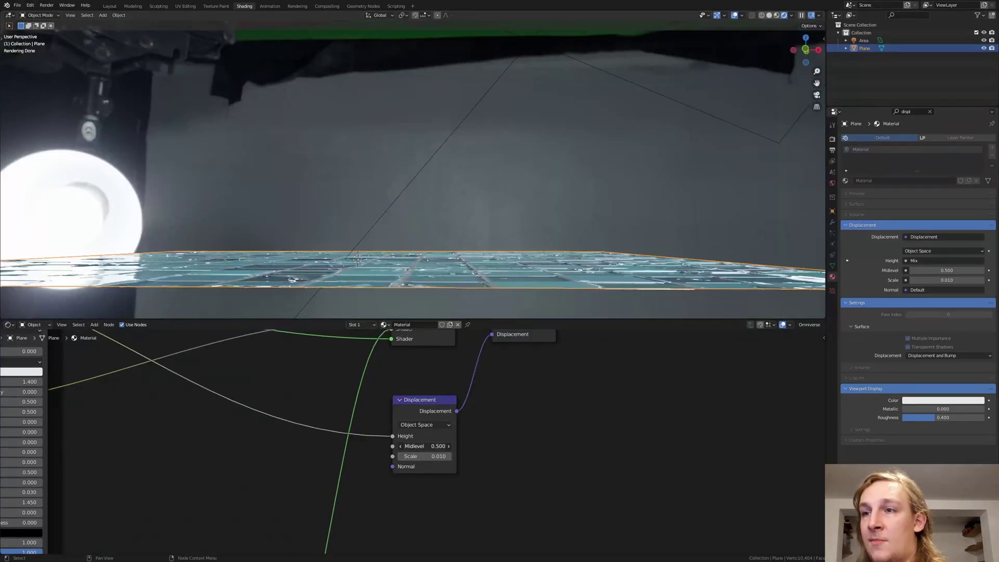
Set the Displacement node's Midlevel to 0 and check the tile relief from a low angle
left_click(429, 447)
type("0")
key("Return")
middle_click_drag(417, 301, 419, 283)
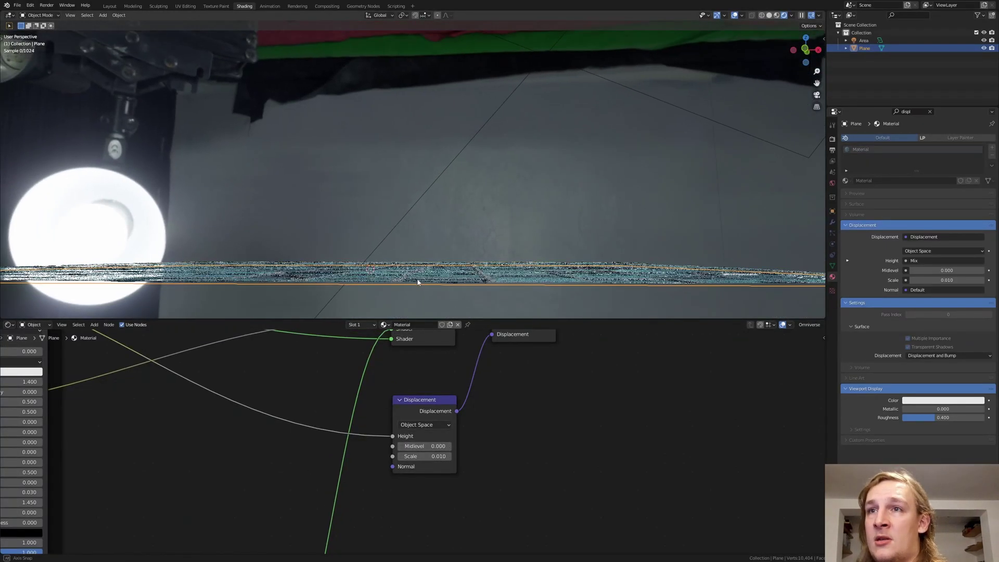
scroll(404, 281, "up", 2)
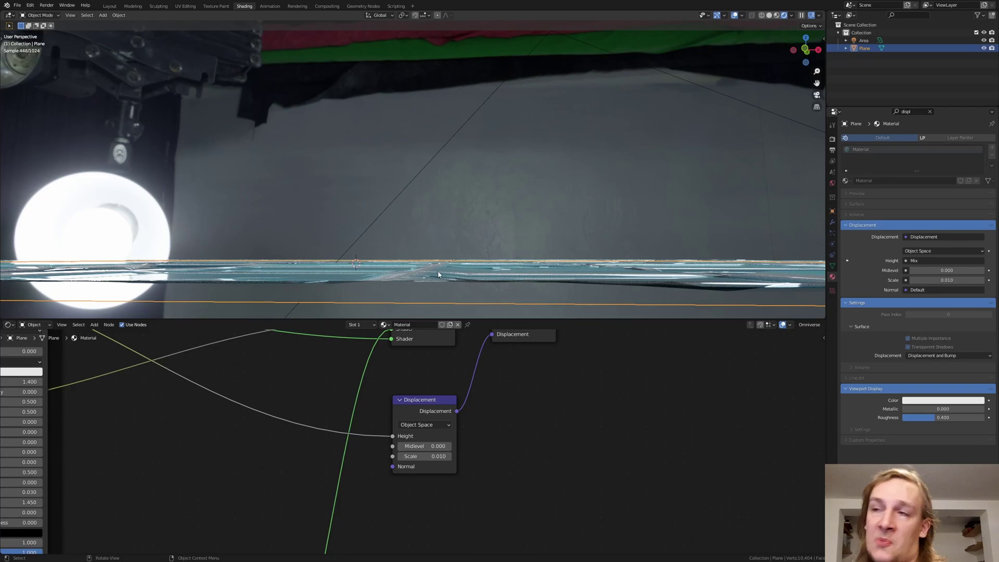
middle_click_drag(437, 278, 427, 293)
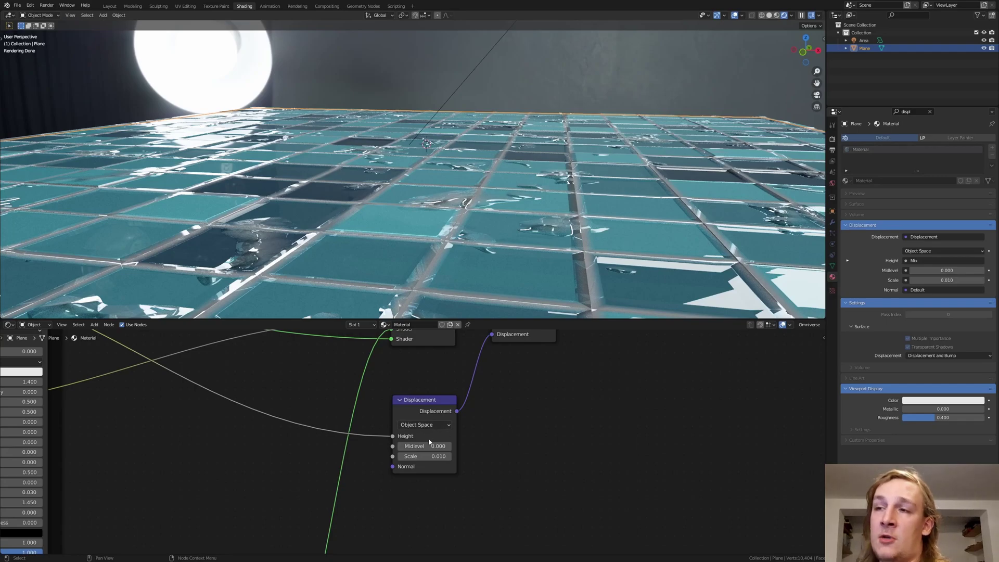
In the Layout workspace, add a camera and align it to a raised, diagonal view of the plane
left_click(116, 6)
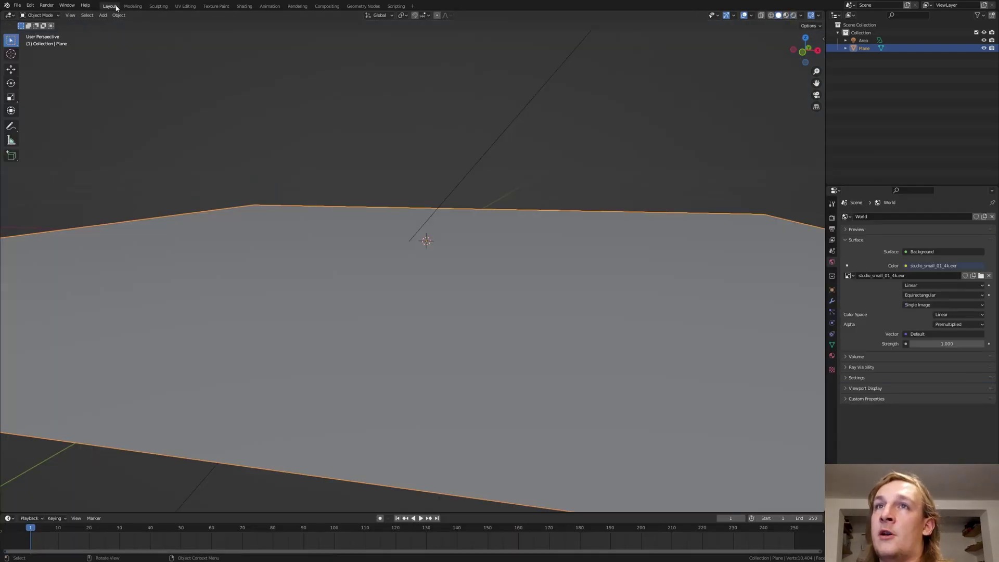
key("KP_1")
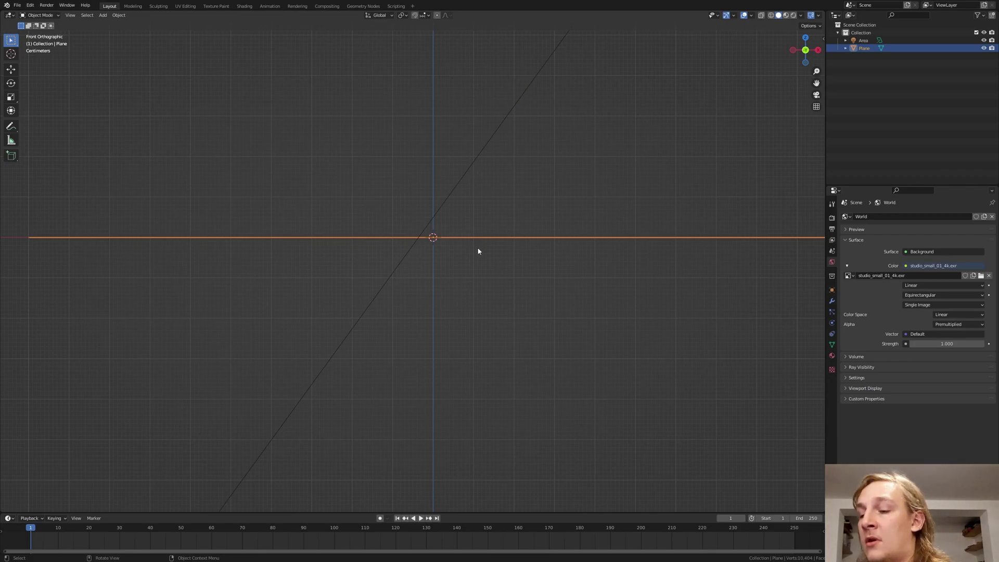
key("KP_6")
key("KP_6")
key("KP_6")
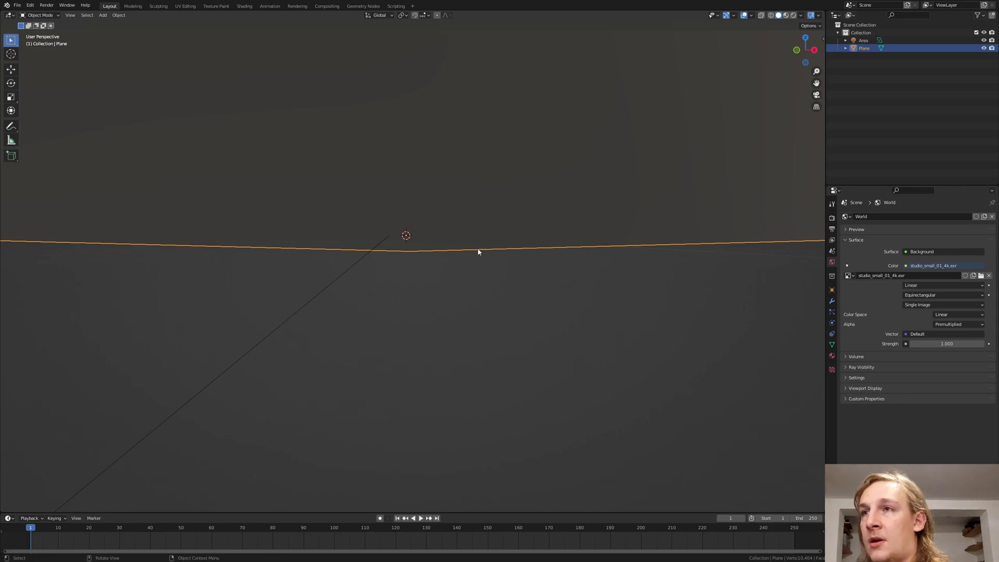
key("KP_8")
key("KP_8")
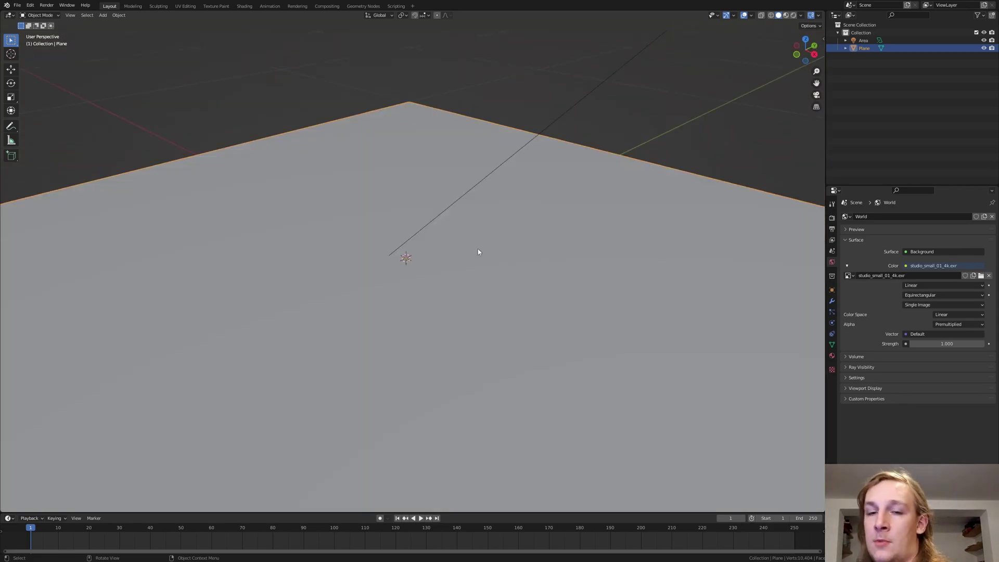
key("shift+a")
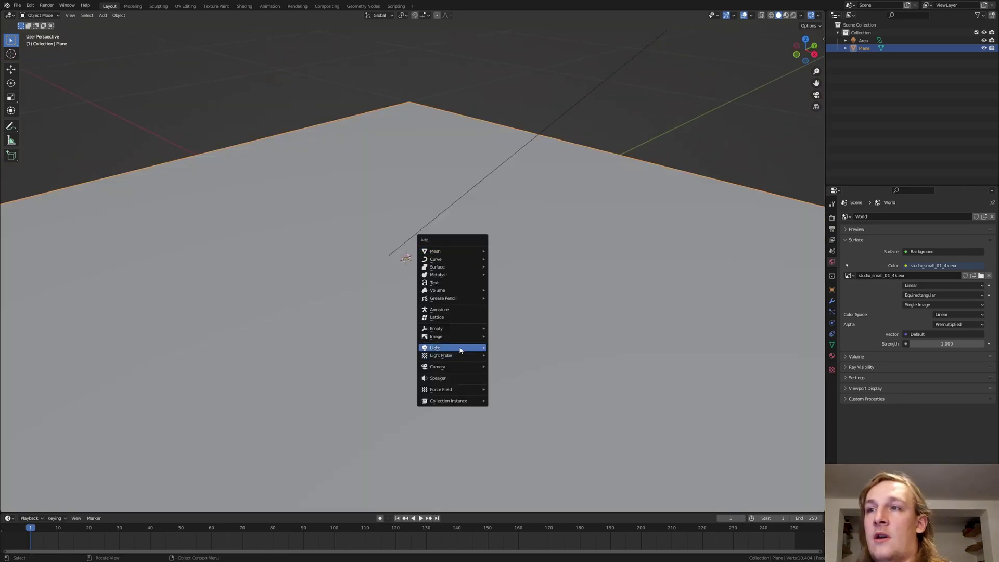
mouse_move(455, 367)
left_click(507, 366)
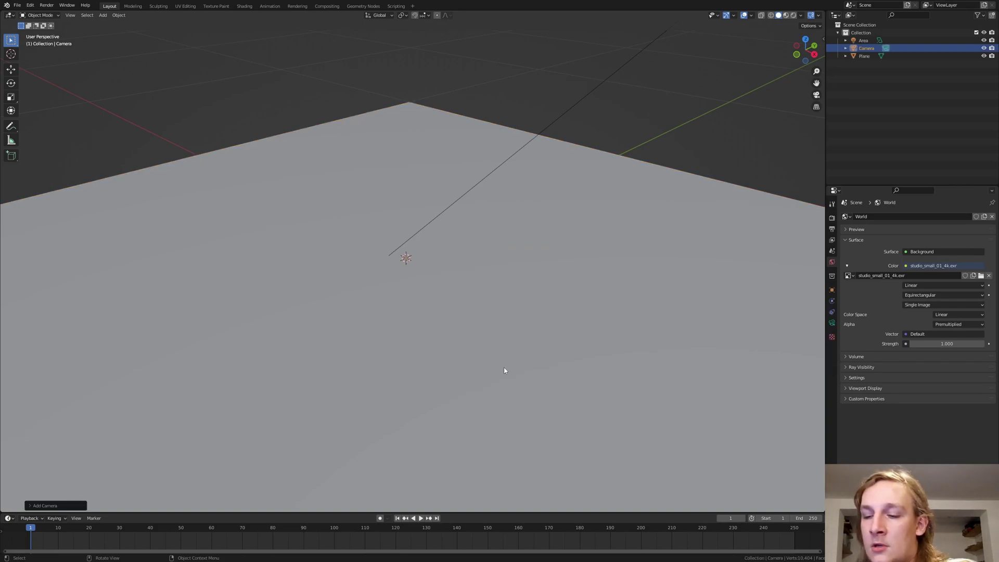
key("KP_0")
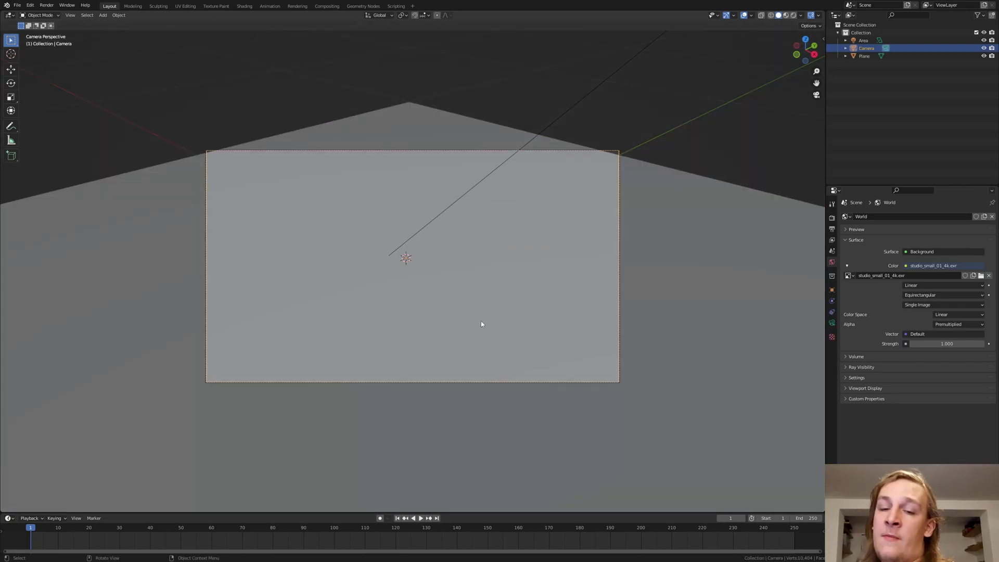
Move the camera horizontally away from the plane's centre with Z locked, and show the viewport in rendered shading
key("shift+z")
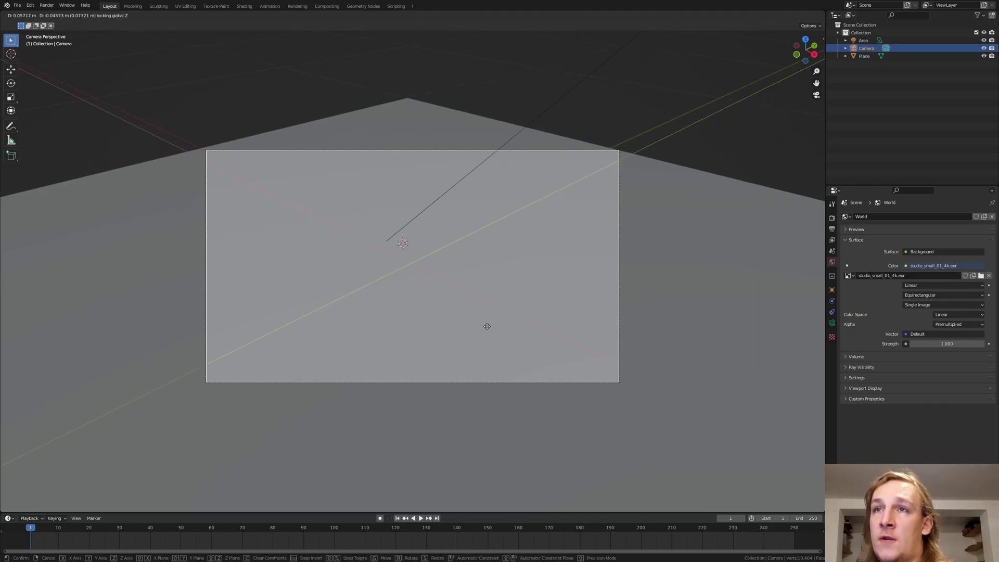
left_click(484, 334)
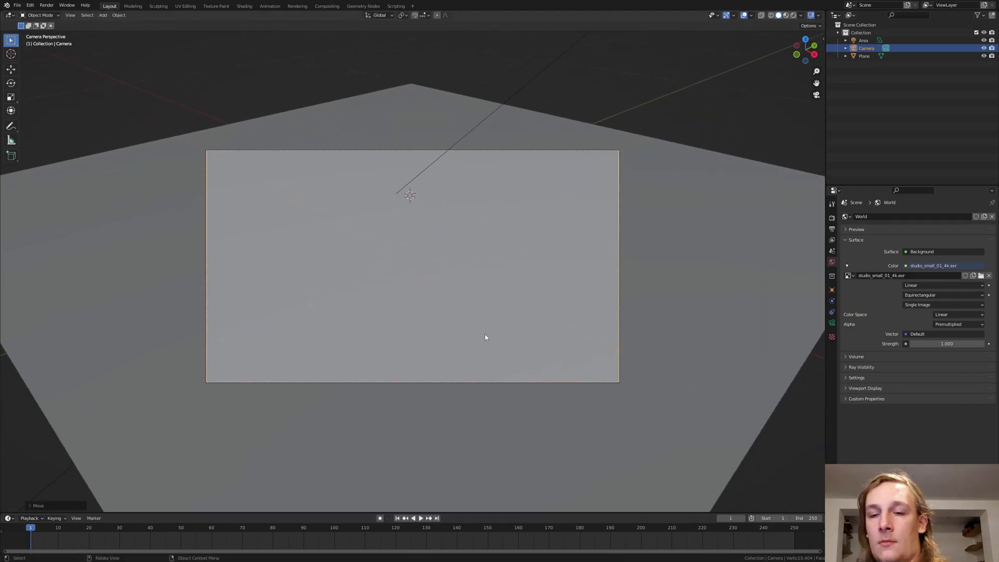
left_click(793, 17)
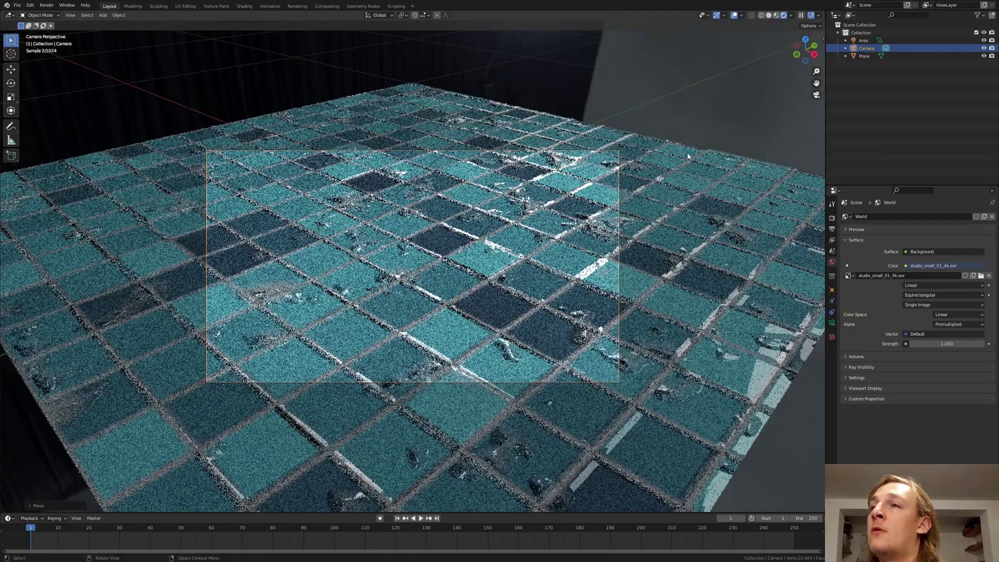
Add a Plain Axes empty and move it about 0.27 m horizontally, with Z locked, toward the middle of the camera frame
key("shift+a")
mouse_move(619, 214)
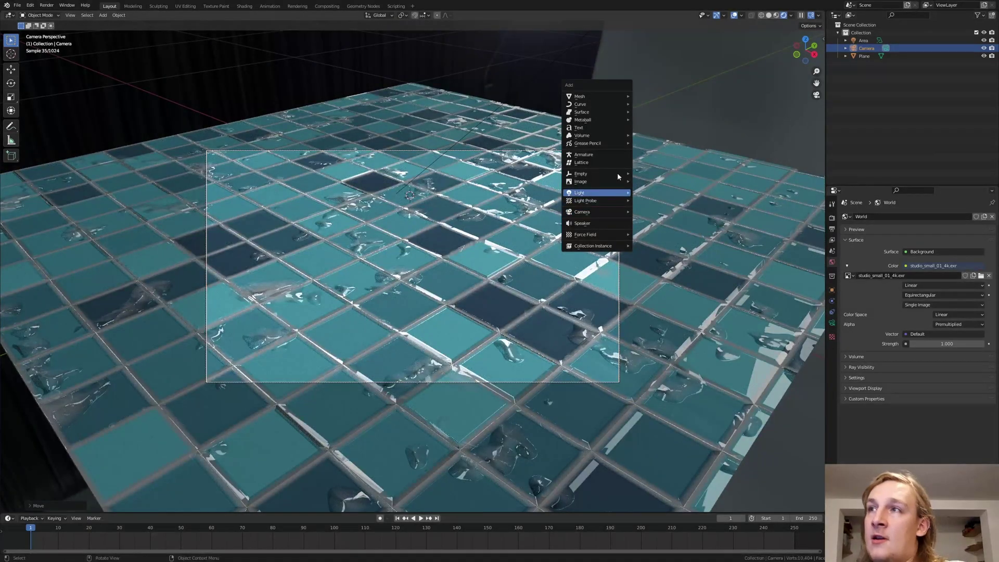
mouse_move(608, 175)
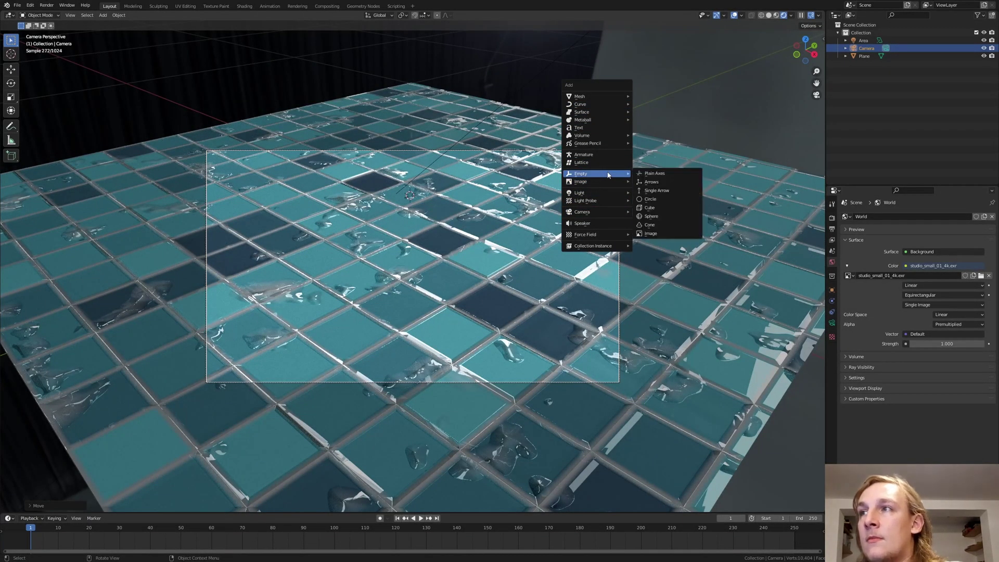
left_click(654, 174)
key("g")
key("shift+z")
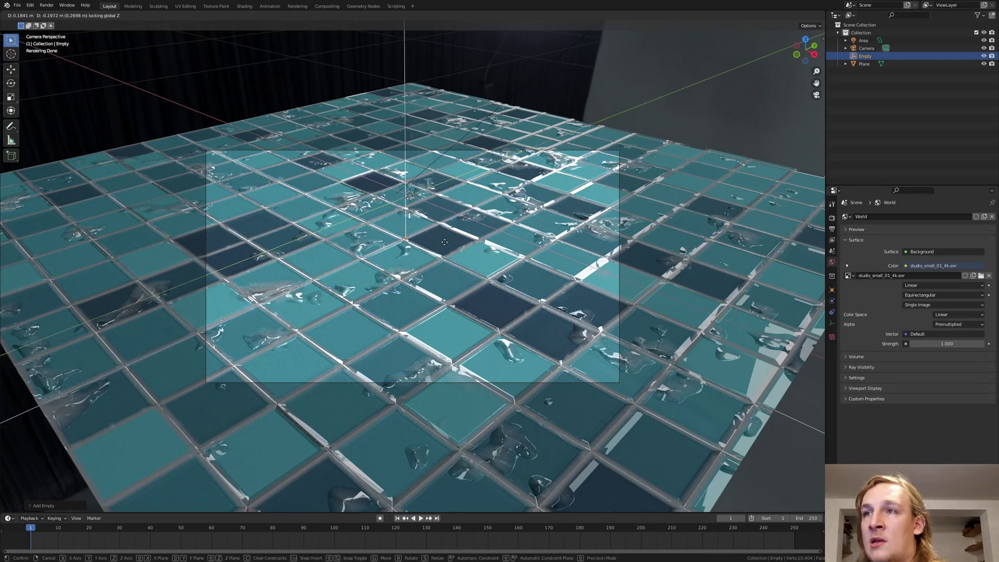
left_click(444, 245)
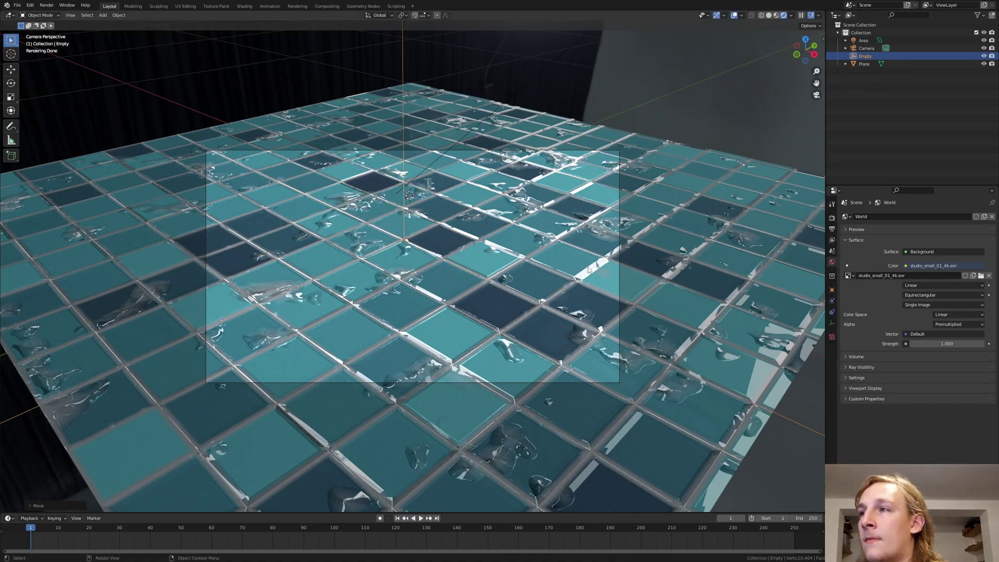
Enable depth of field on the camera and set the Empty as its focus object
left_click(615, 153)
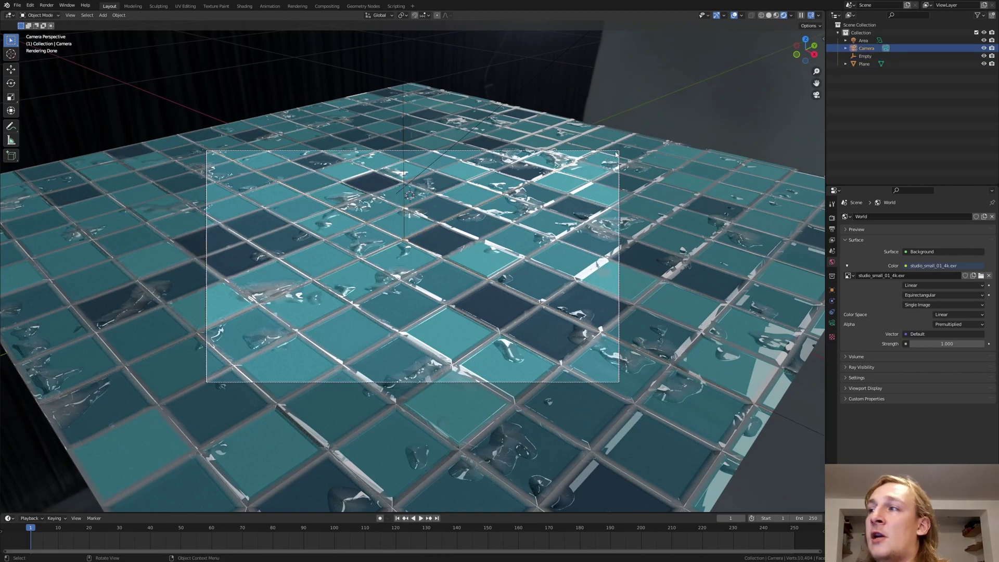
left_click(831, 322)
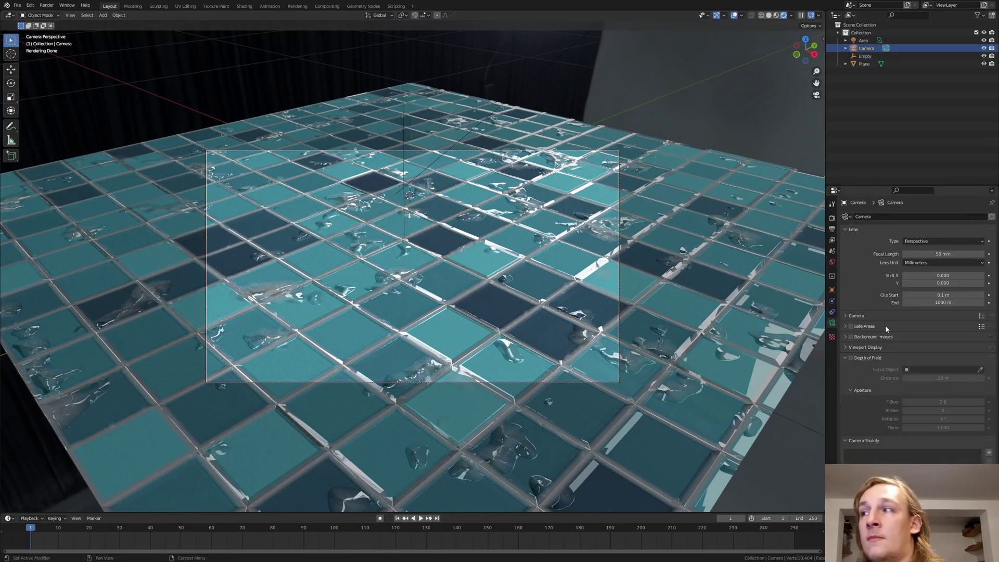
left_click(851, 358)
left_click(952, 369)
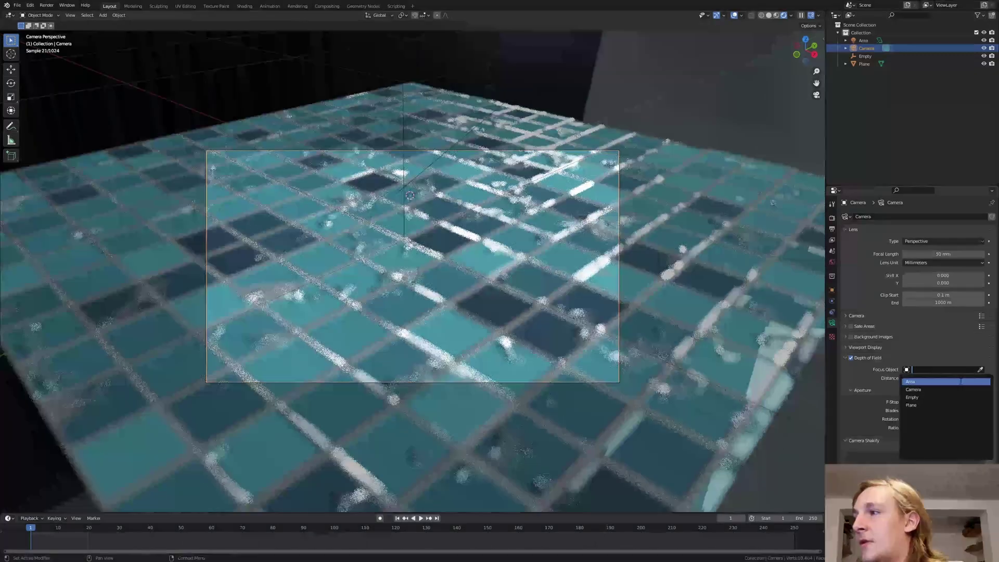
left_click(955, 397)
Set the camera aperture to an F-Stop of 1.0 with 16 blades
left_click(945, 400)
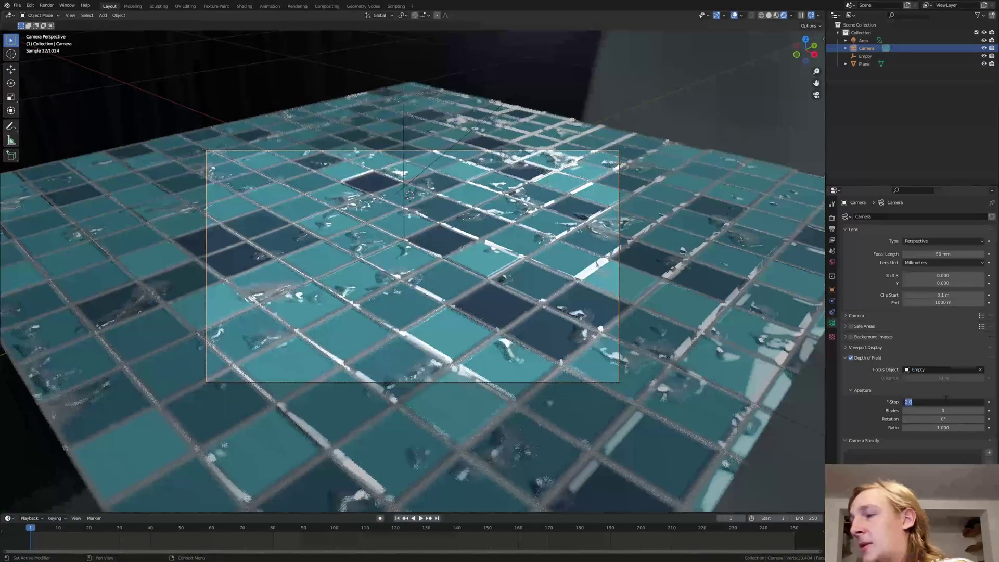
type("1")
key("Return")
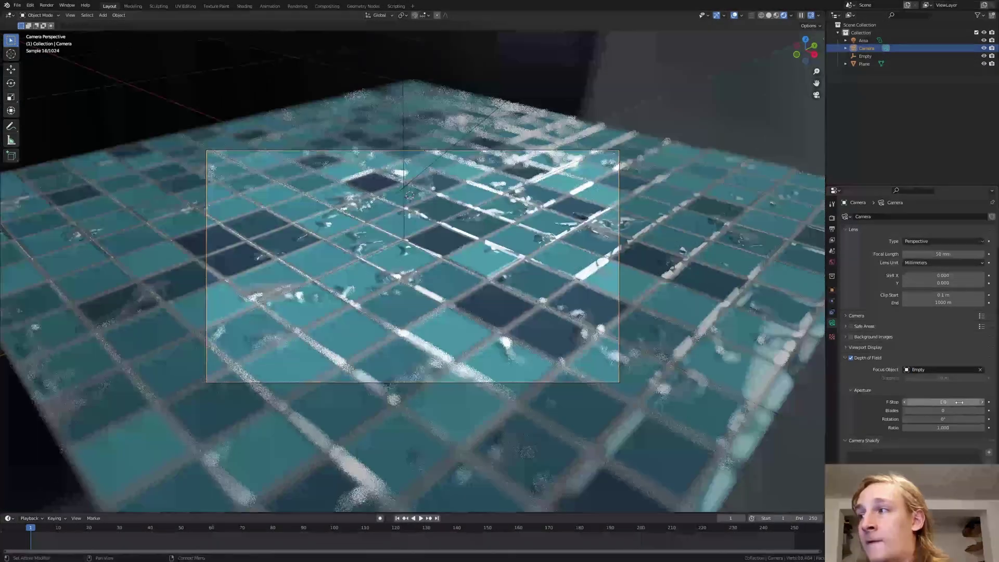
left_click_drag(941, 410, 978, 411)
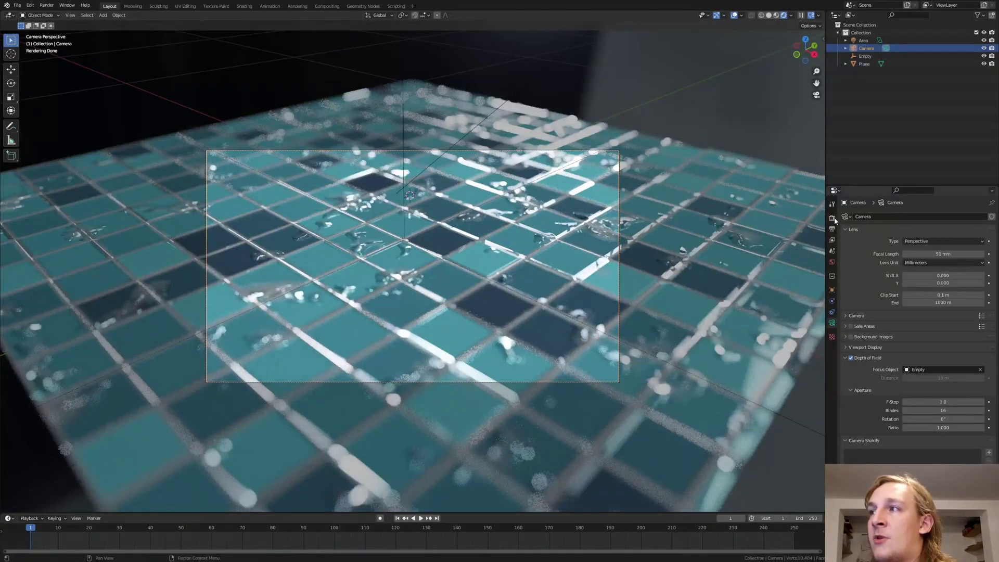
Review the render denoiser options and choose a higher-contrast Look in the scene's color management
left_click(832, 218)
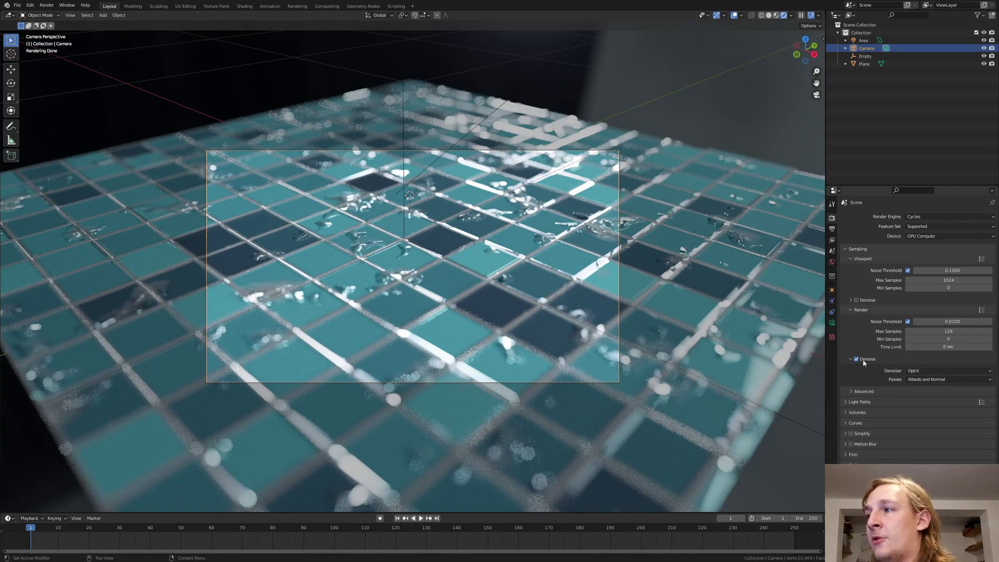
left_click(935, 372)
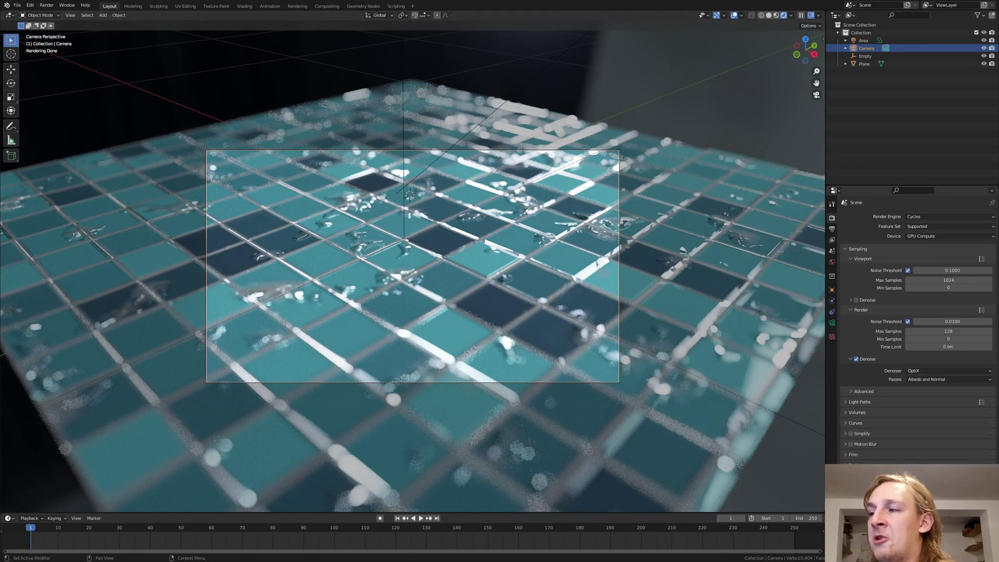
left_click(947, 536)
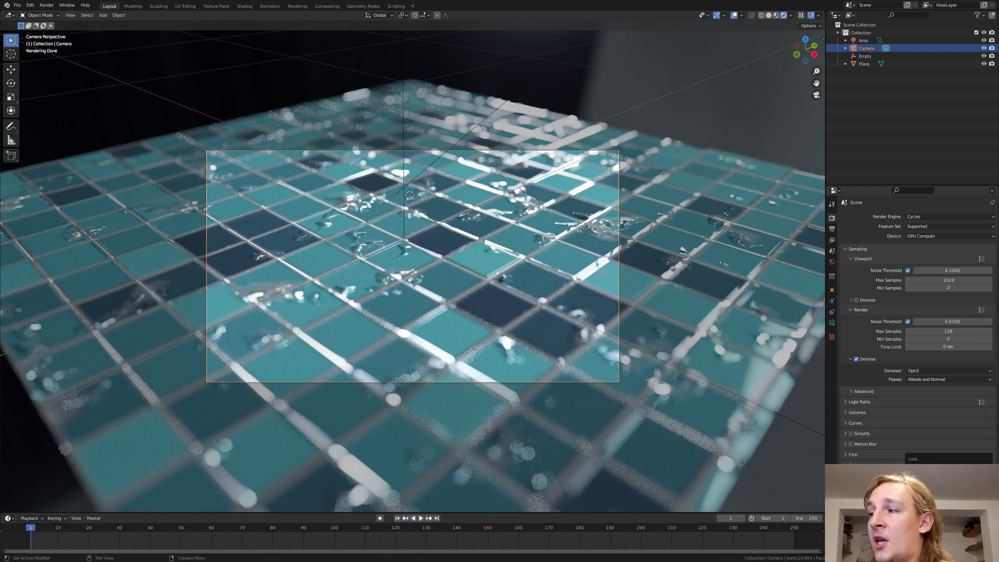
left_click(937, 485)
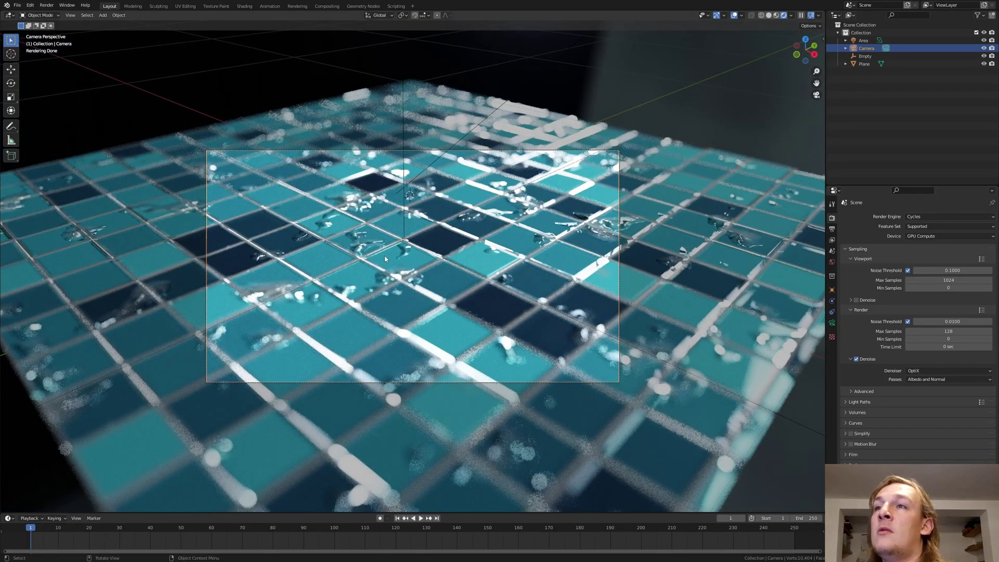
Check the view layer's Denoising Data pass and the Denoise node's connections in the Compositing workspace
left_click(831, 240)
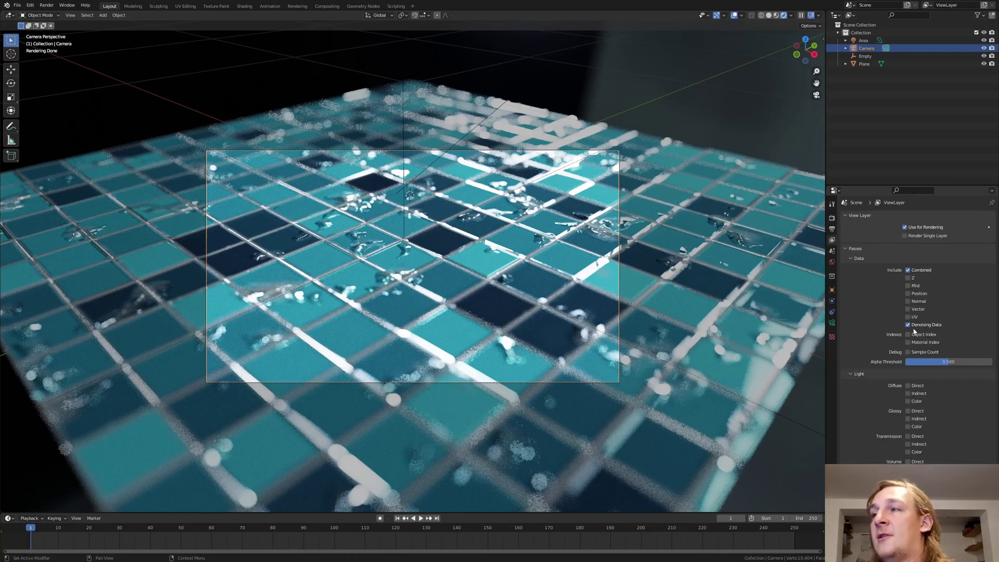
left_click(325, 6)
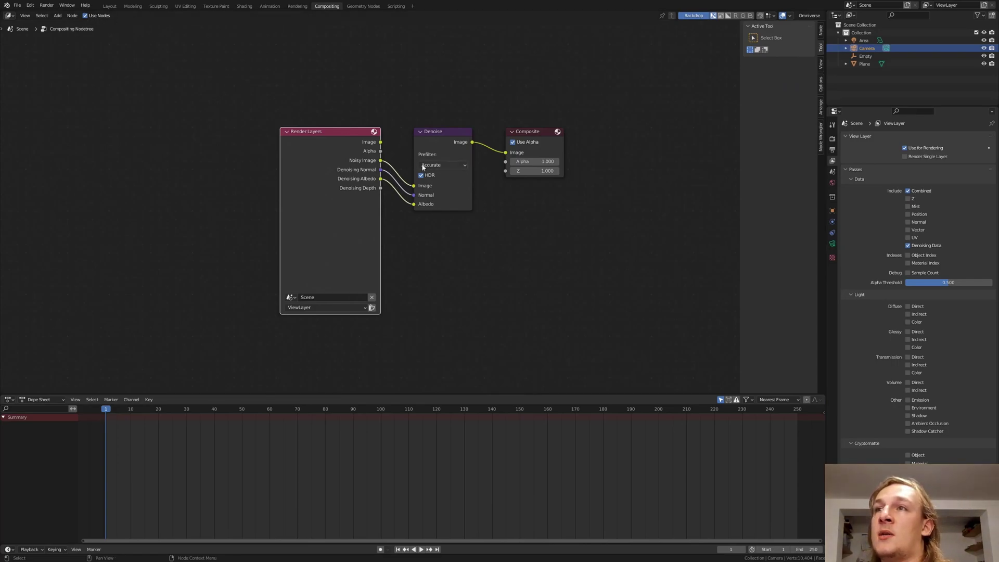
scroll(447, 205, "up", 2)
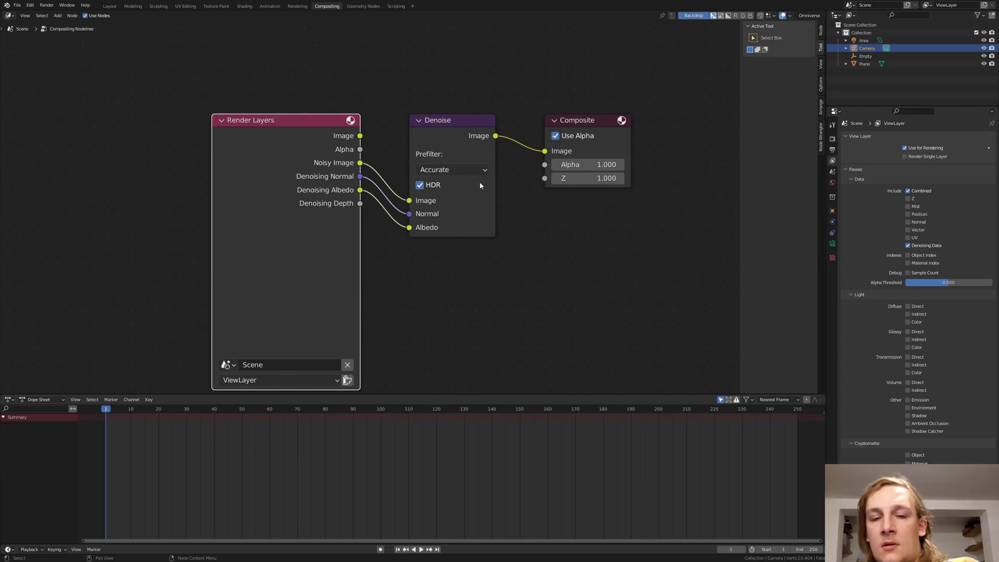
Save the file and render the camera view as a still image
key("ctrl+s")
key("F12")
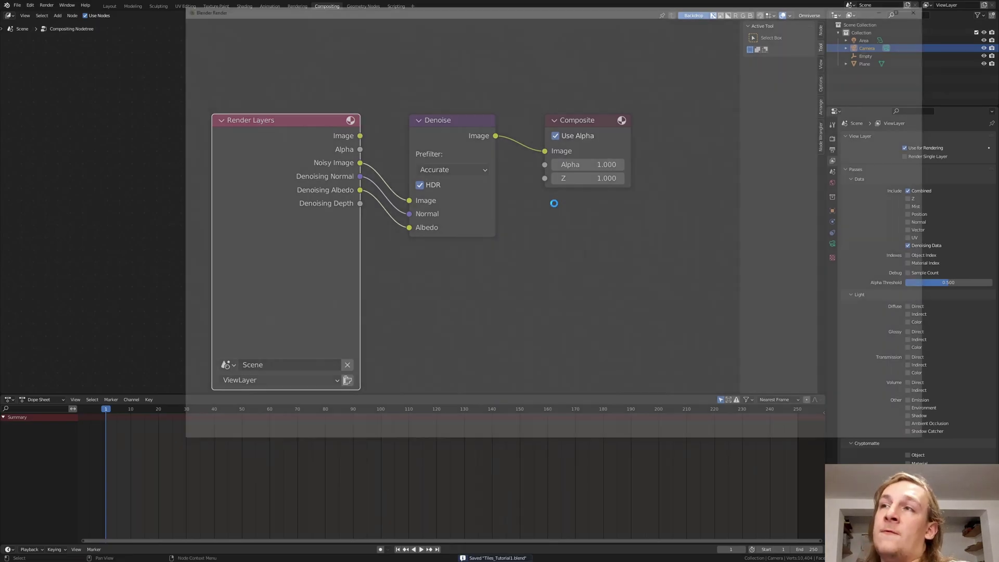